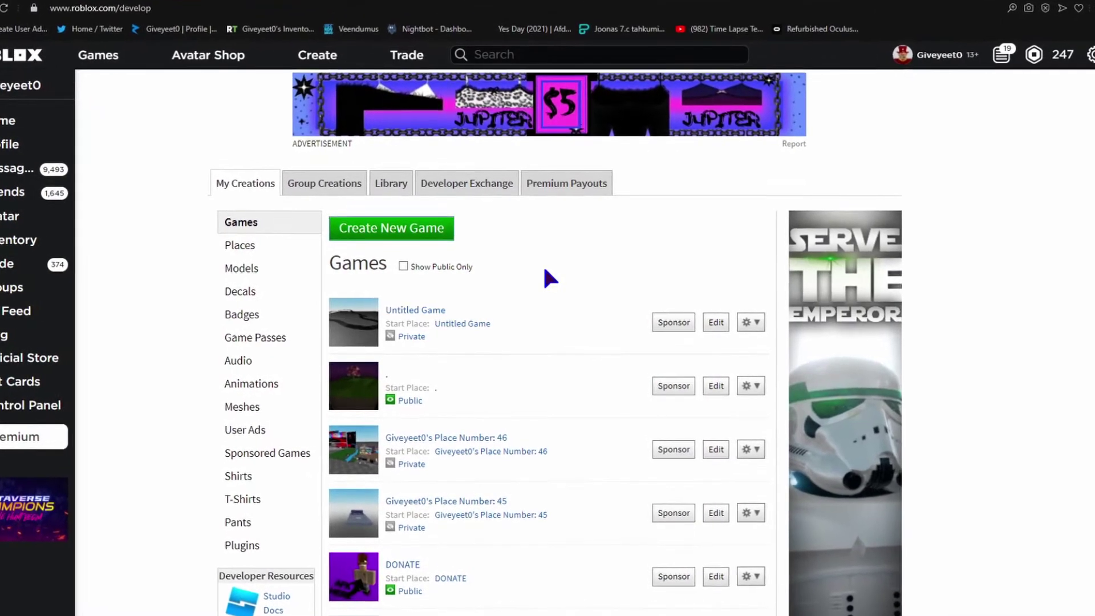
Step: Start a new game and resize the starter block into a 1×3×1 pillar
click(403, 238)
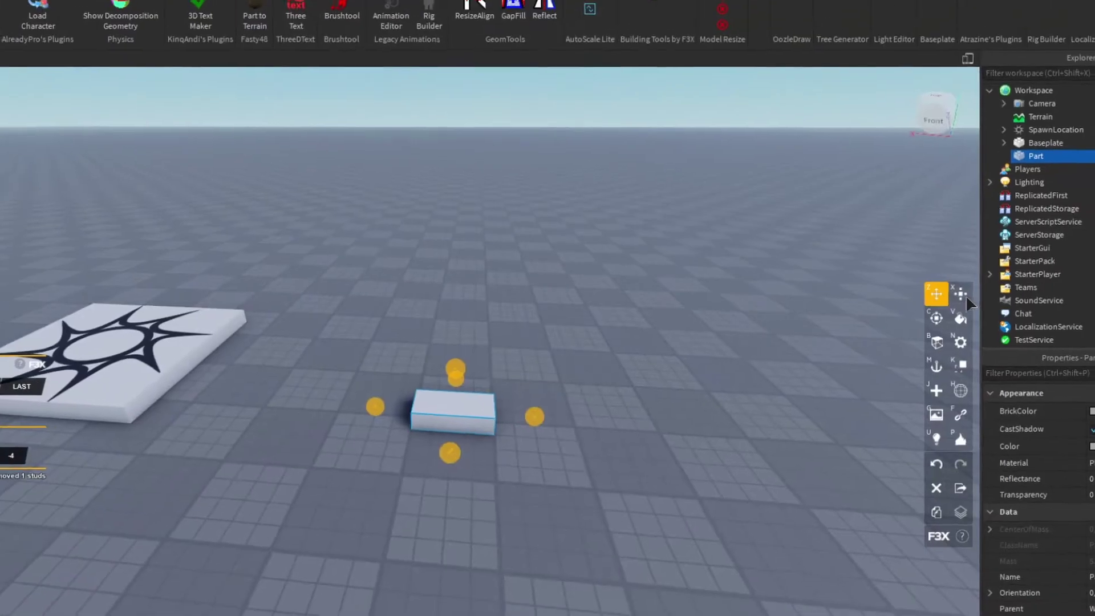
key(z)
drag(535, 403, 454, 399)
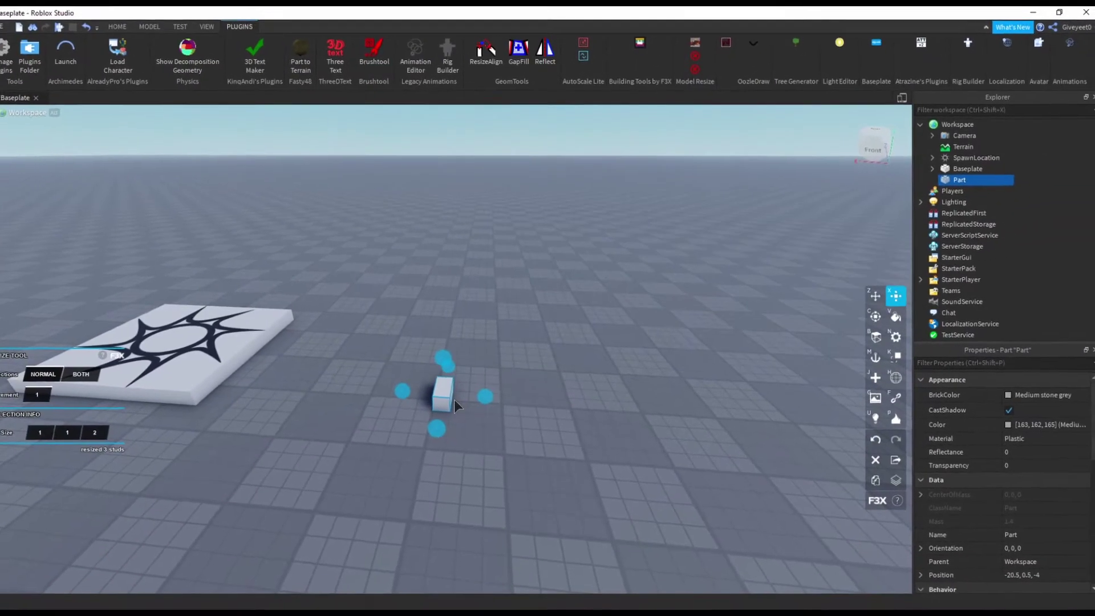
right_drag(505, 420, 362, 359)
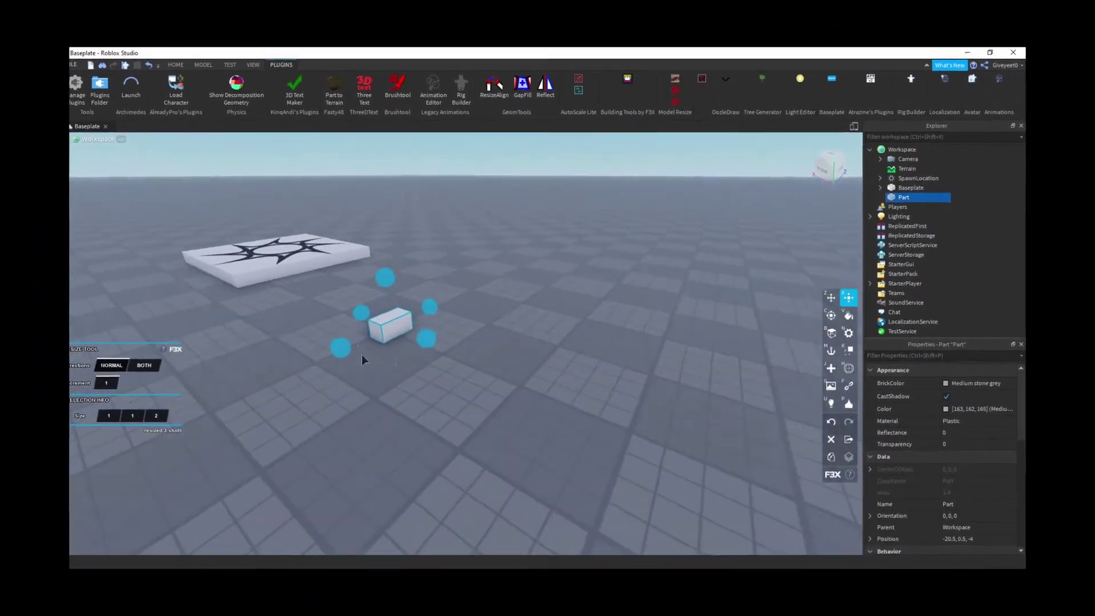
drag(343, 347, 489, 367)
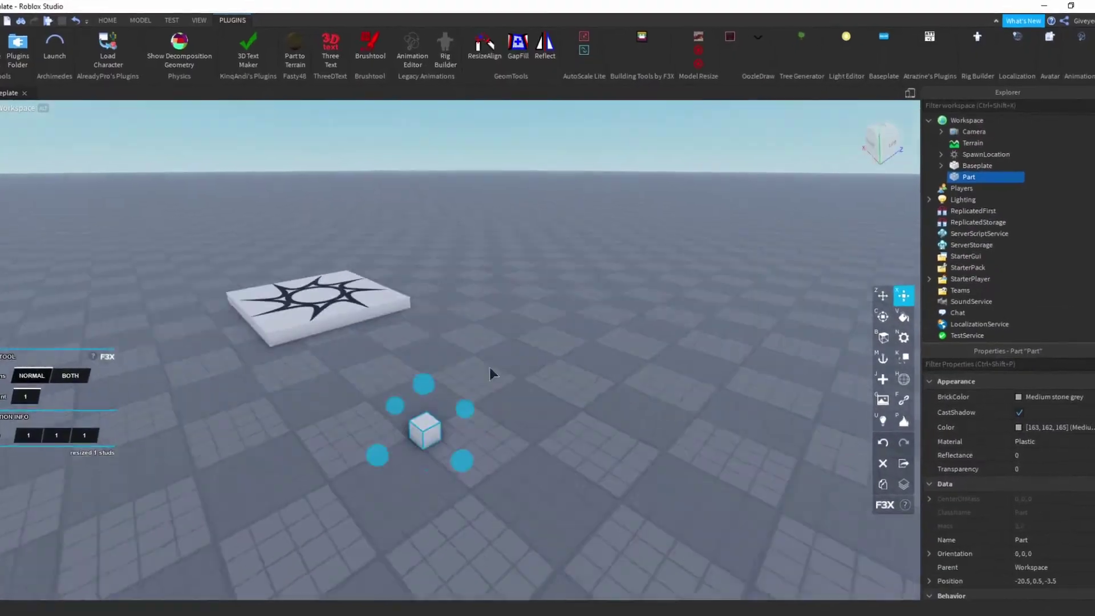
drag(423, 334, 387, 215)
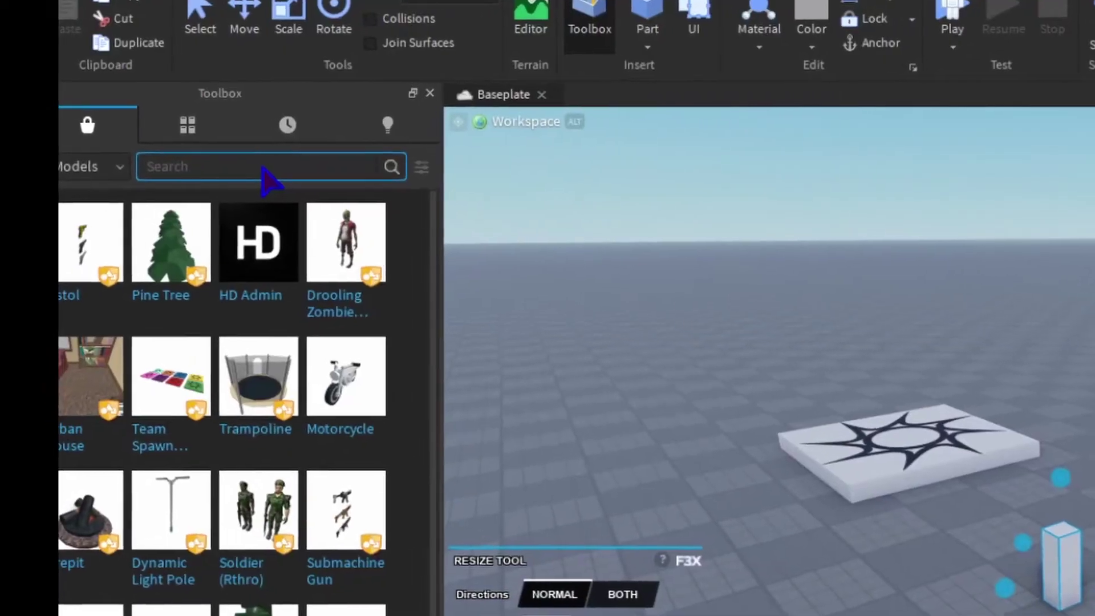
text(zo)
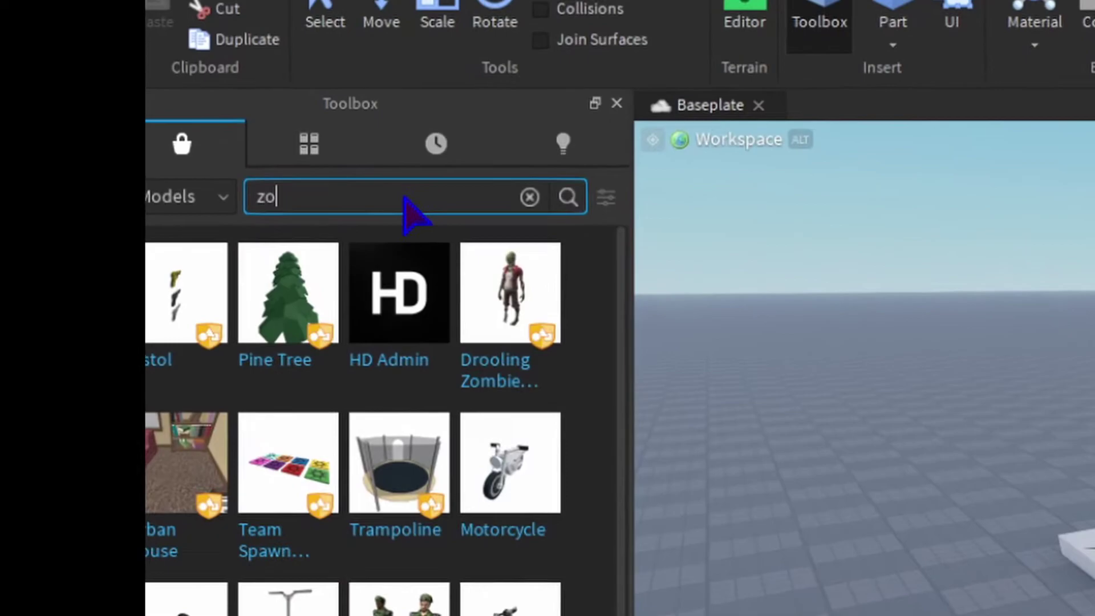
text(mbie)
Step: Insert the Drooling Zombie model from the Toolbox search results
key(Return)
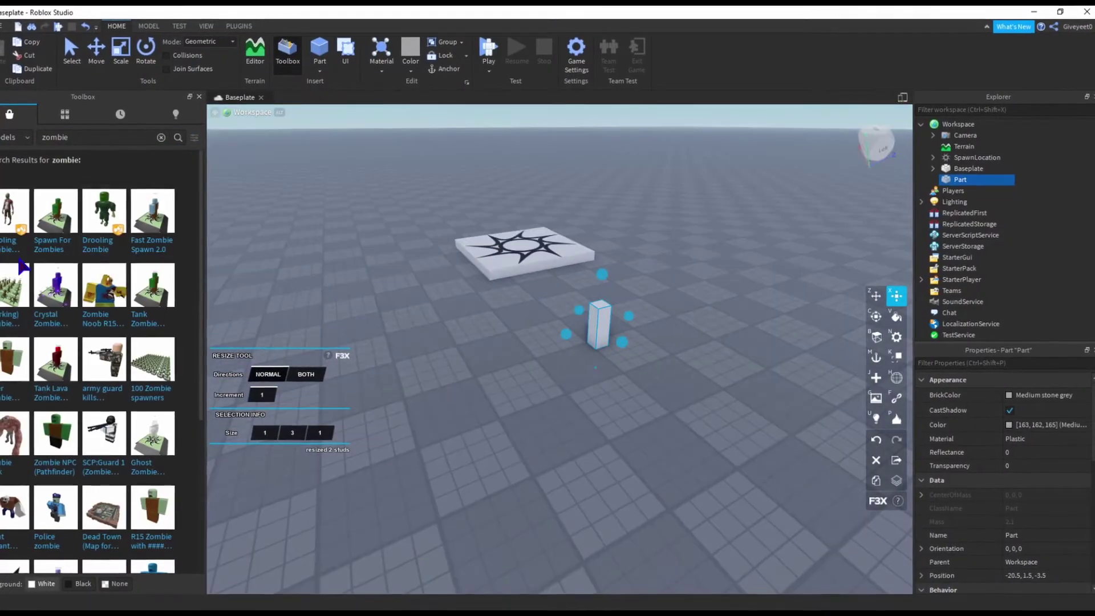
click(104, 214)
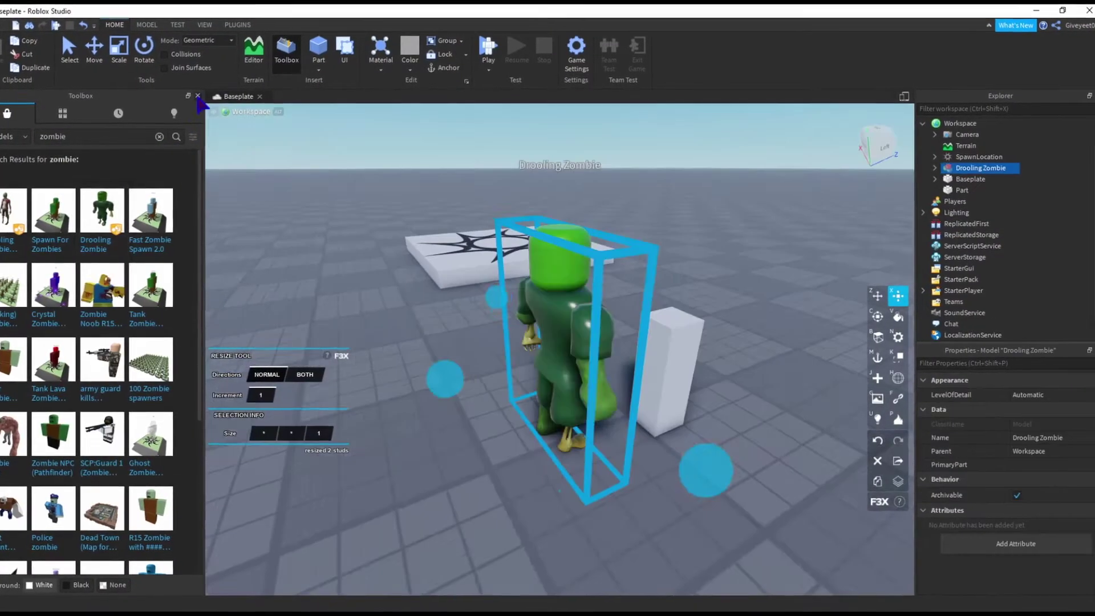
key(z)
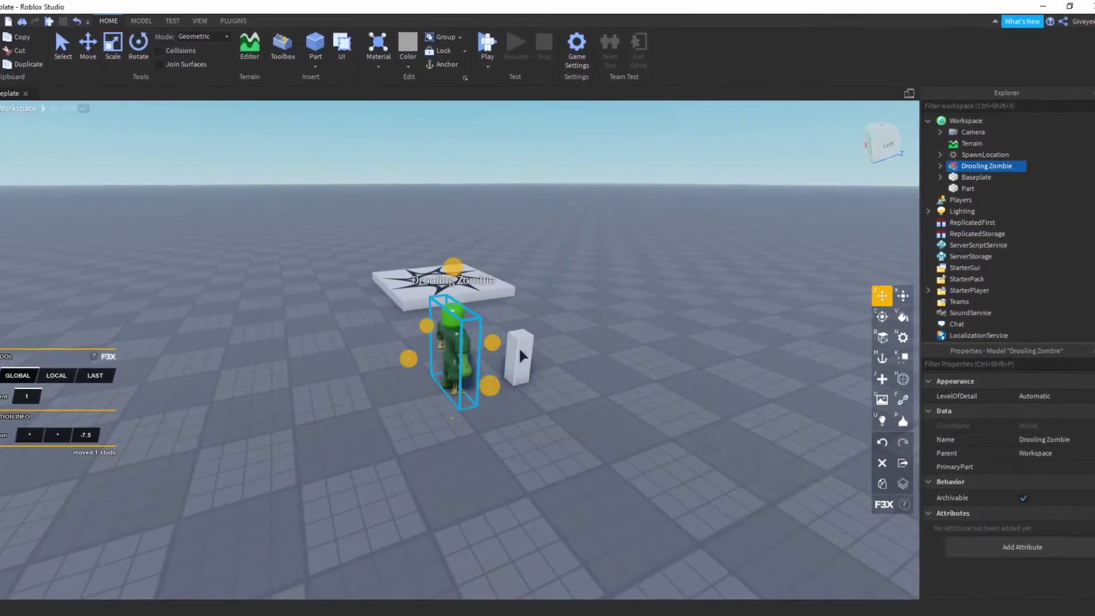
Step: Clone the pillar into four legs positioned at the table's corners
click(522, 355)
key(x)
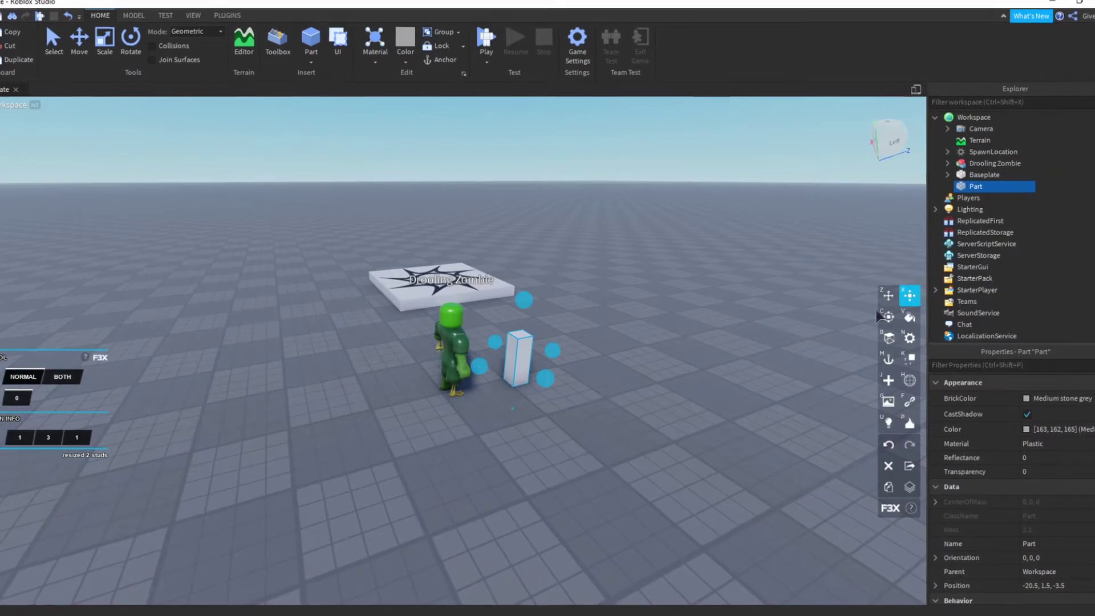
key(z)
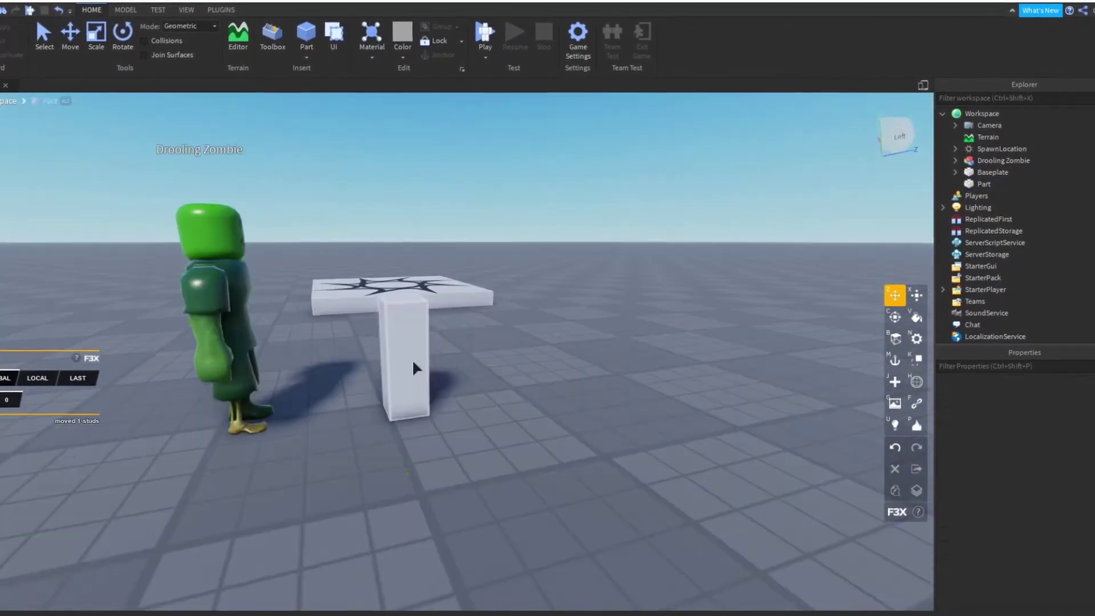
click(413, 369)
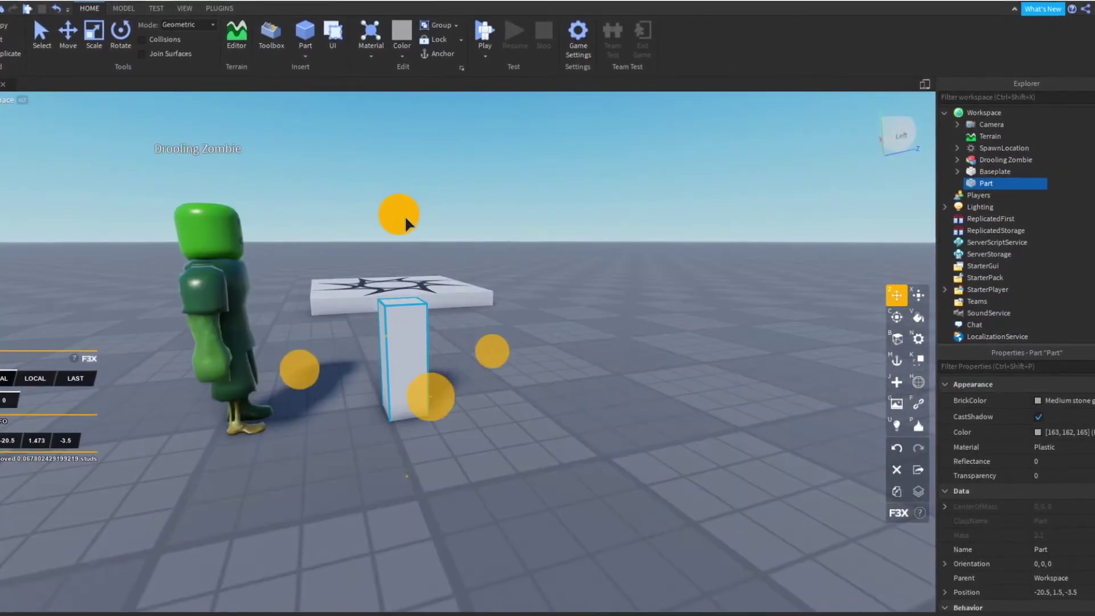
key(x)
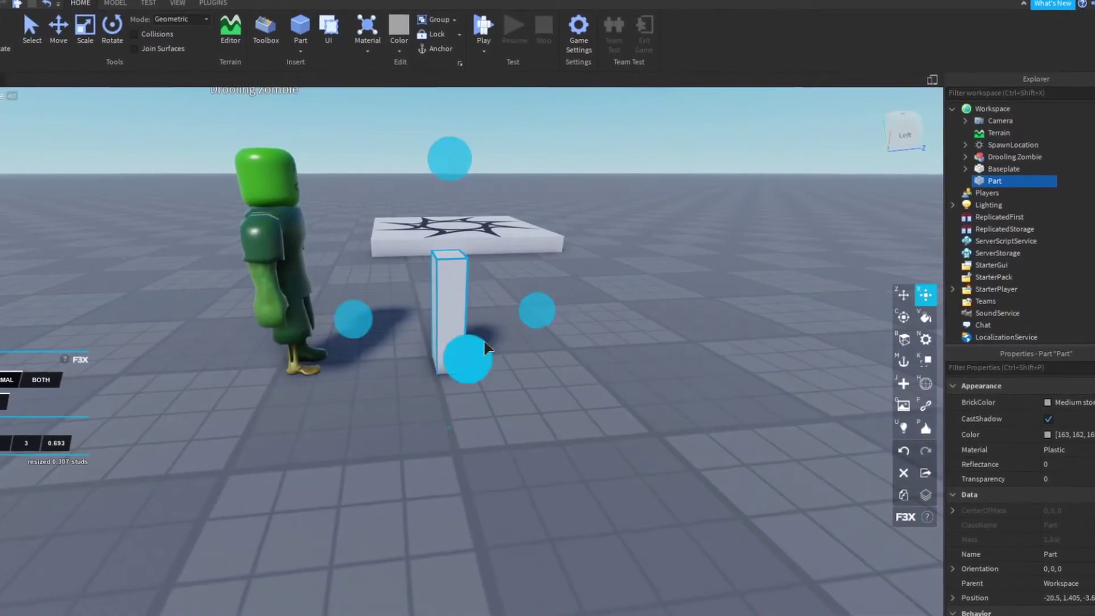
key(shift+c)
key(z)
drag(631, 334, 813, 345)
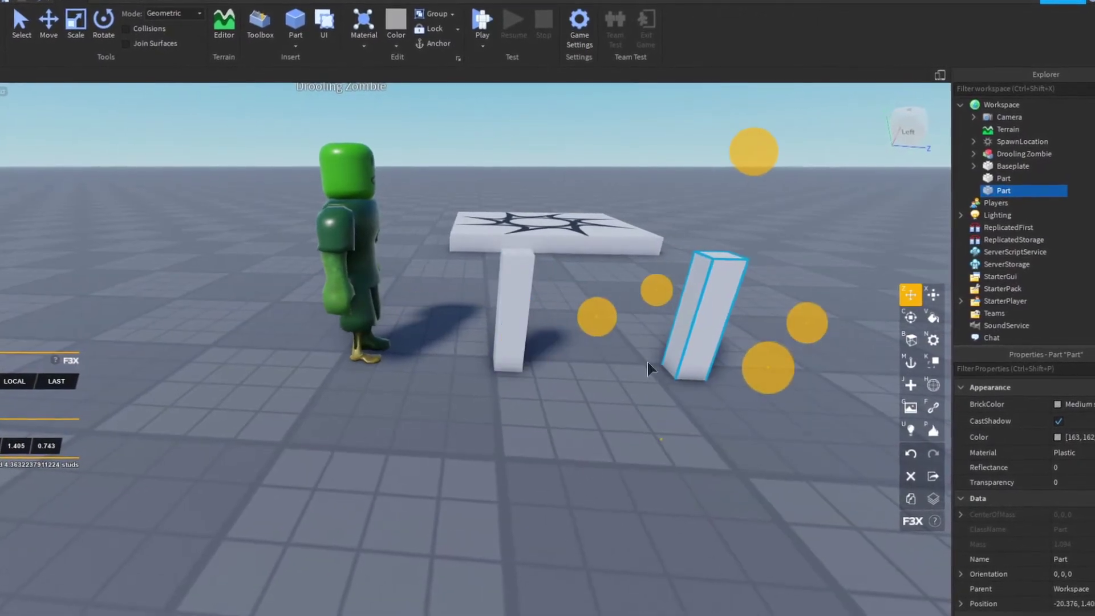
key(shift+c)
drag(648, 362, 562, 467)
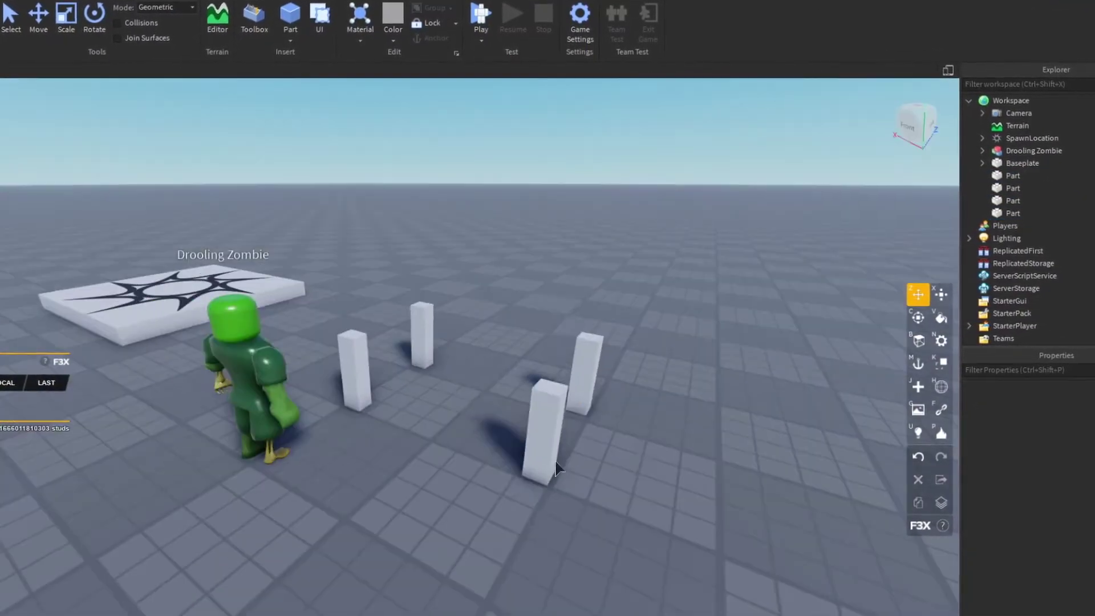
Step: Stretch one pillar copy into a flat tabletop over the four legs
click(548, 419)
key(v)
key(x)
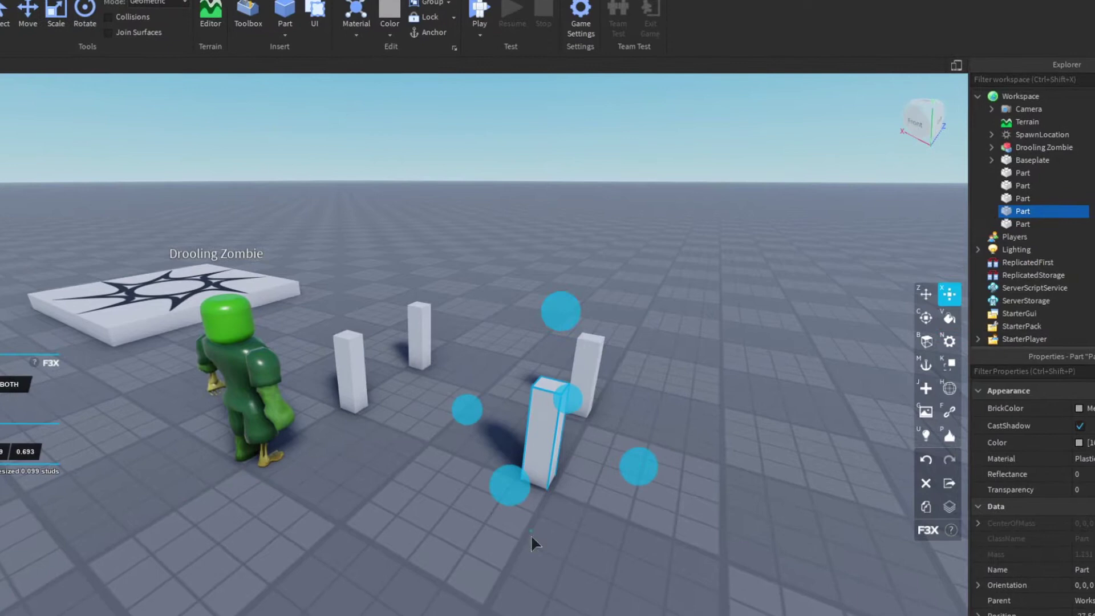
drag(555, 317, 560, 376)
drag(480, 387, 498, 336)
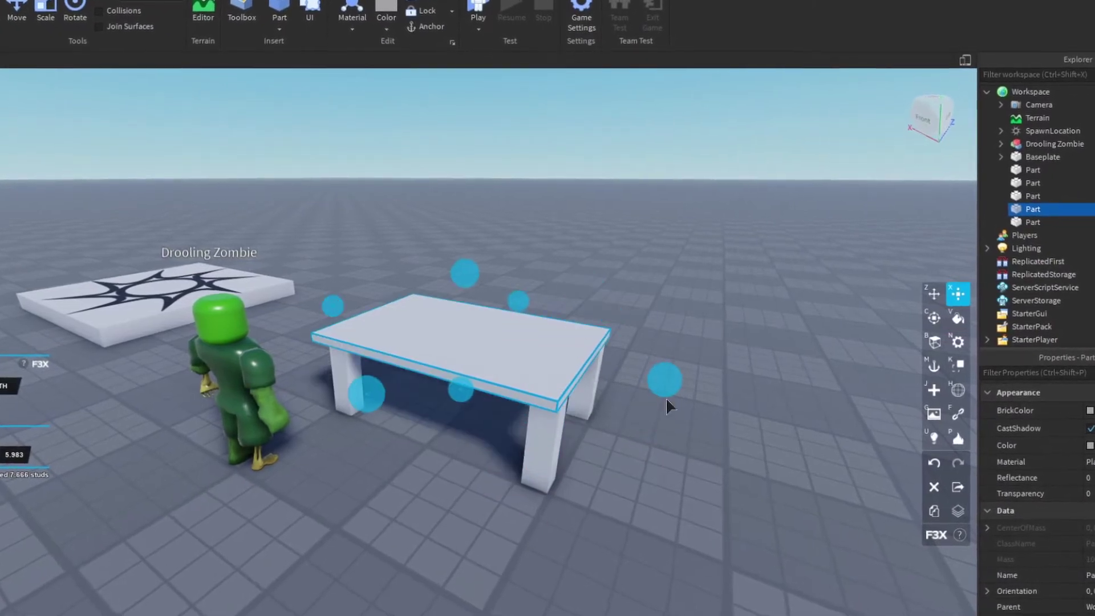
click(689, 463)
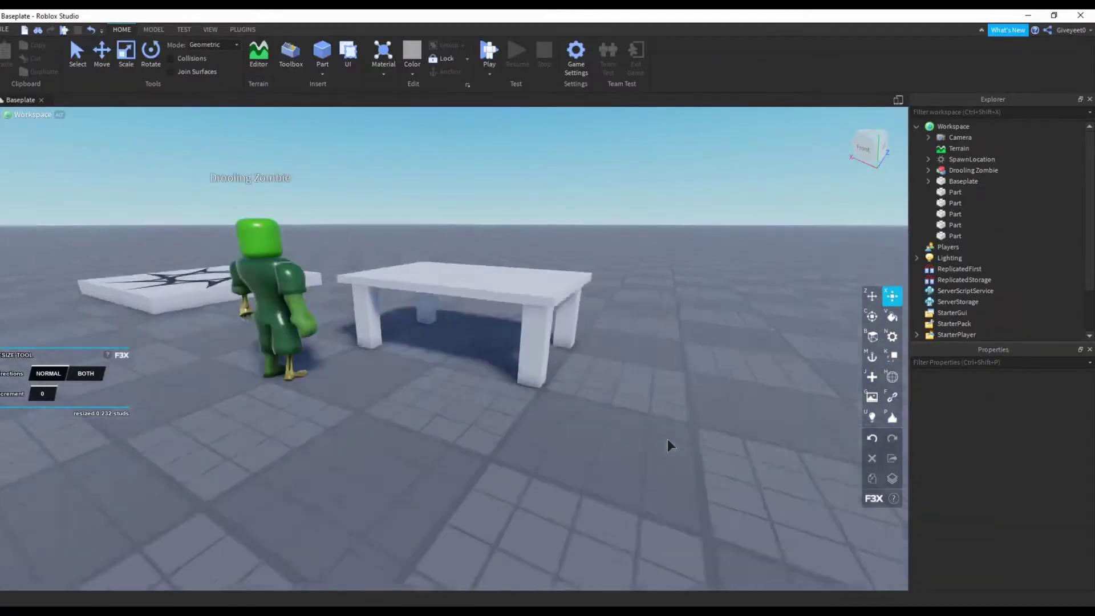
Step: Select all five table parts and give them the Wood material
key(w)
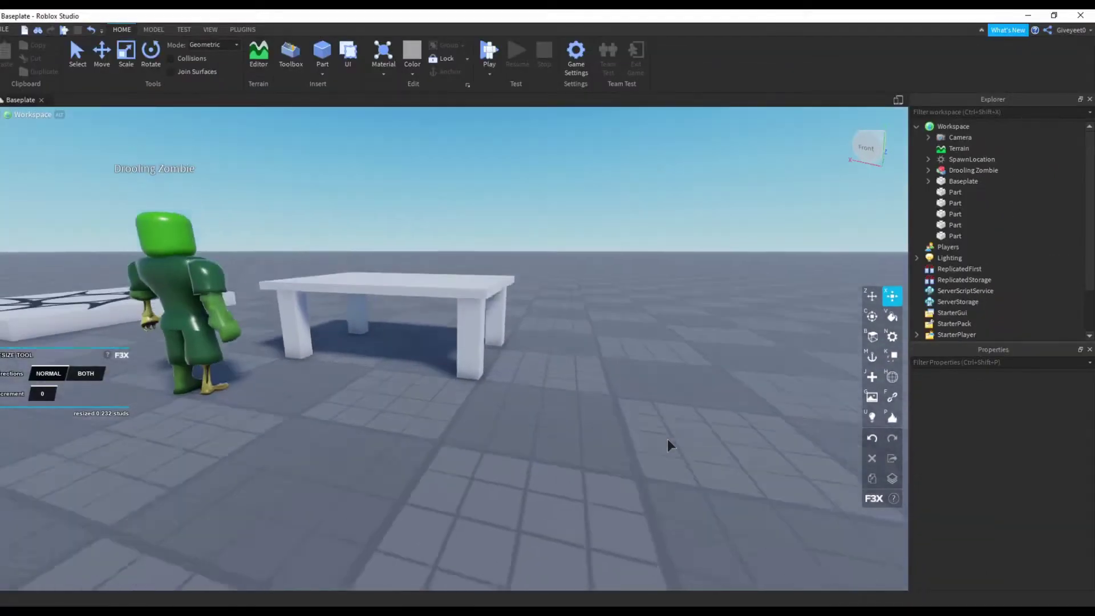
click(374, 342)
shift+click(291, 354)
shift+click(514, 355)
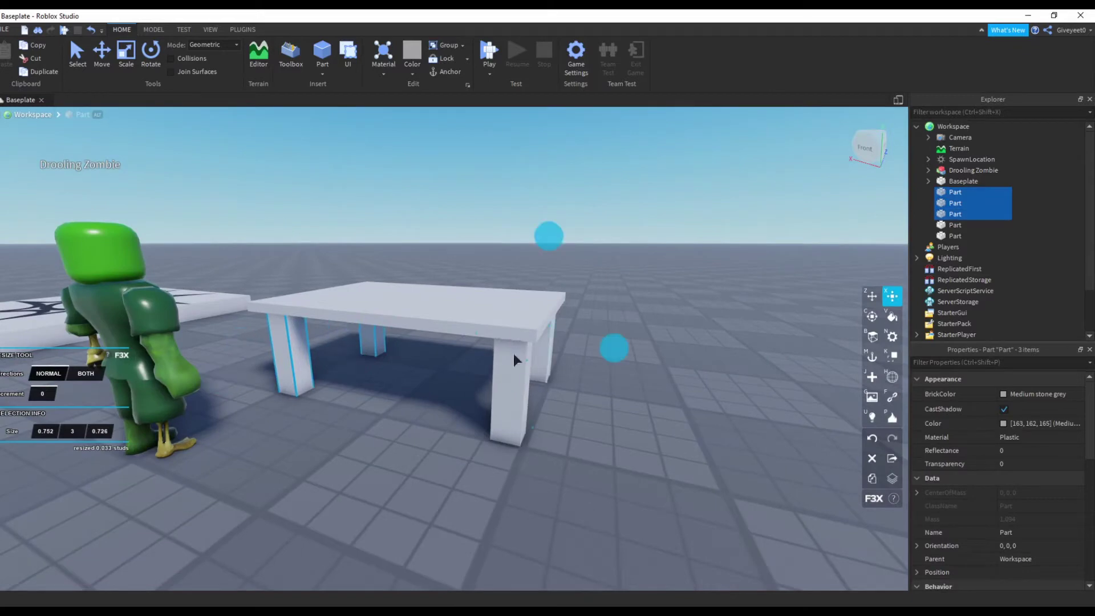
shift+click(411, 299)
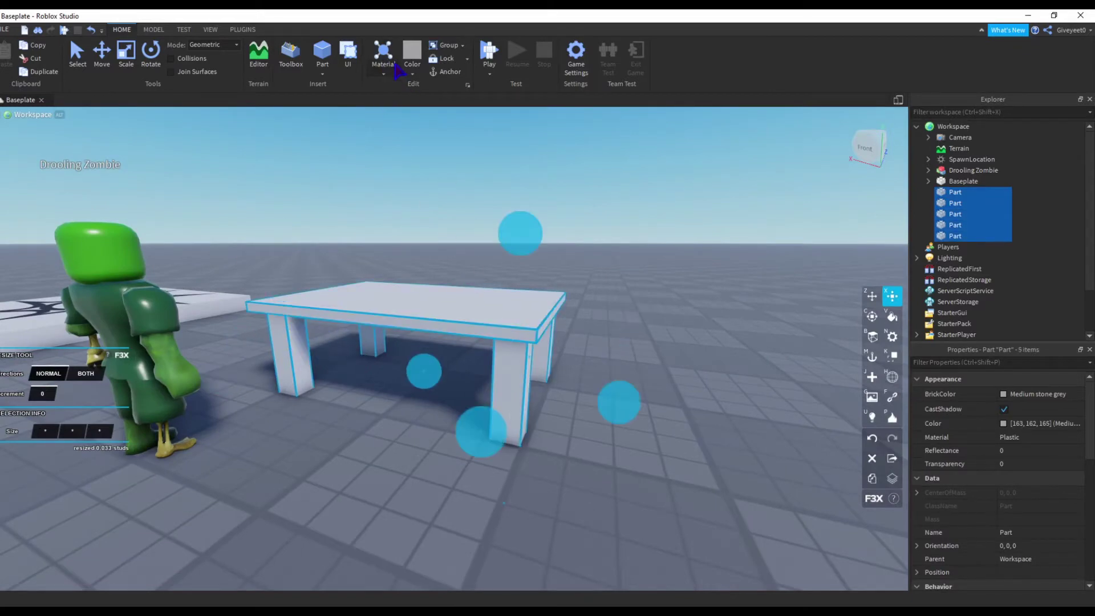
click(383, 56)
Step: Select only the four legs and recolour them tan
click(665, 346)
click(511, 384)
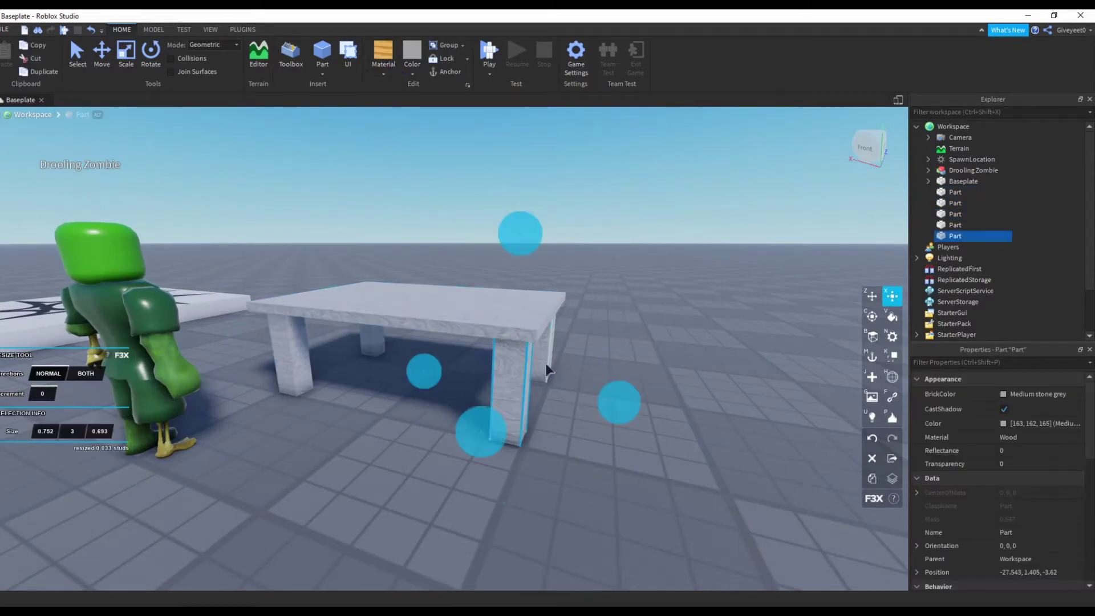
shift+click(545, 363)
shift+click(374, 343)
shift+click(291, 354)
click(1008, 424)
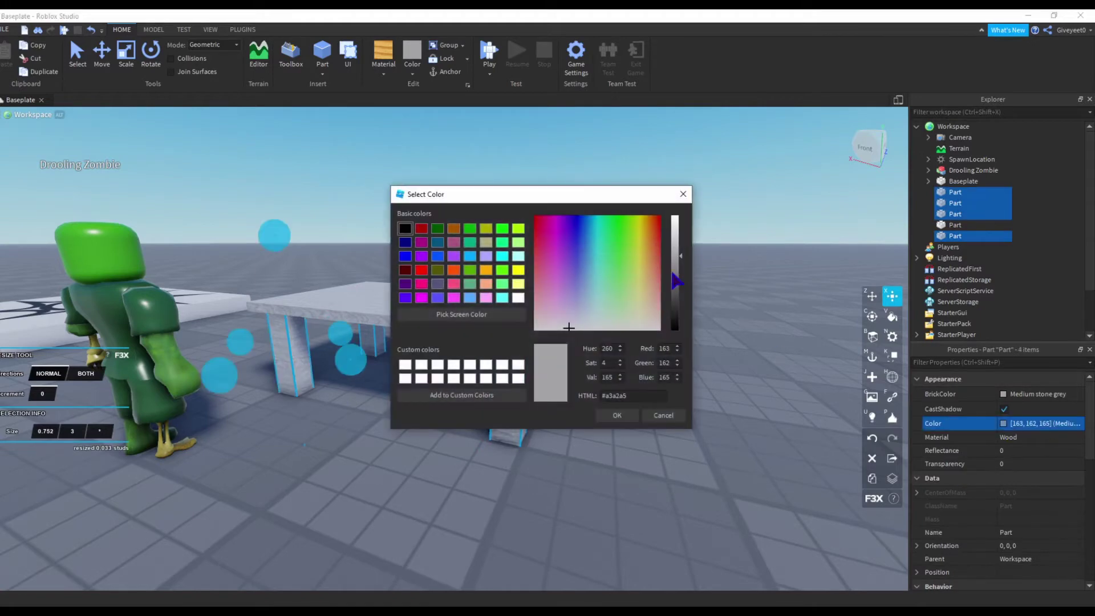
drag(760, 311, 771, 319)
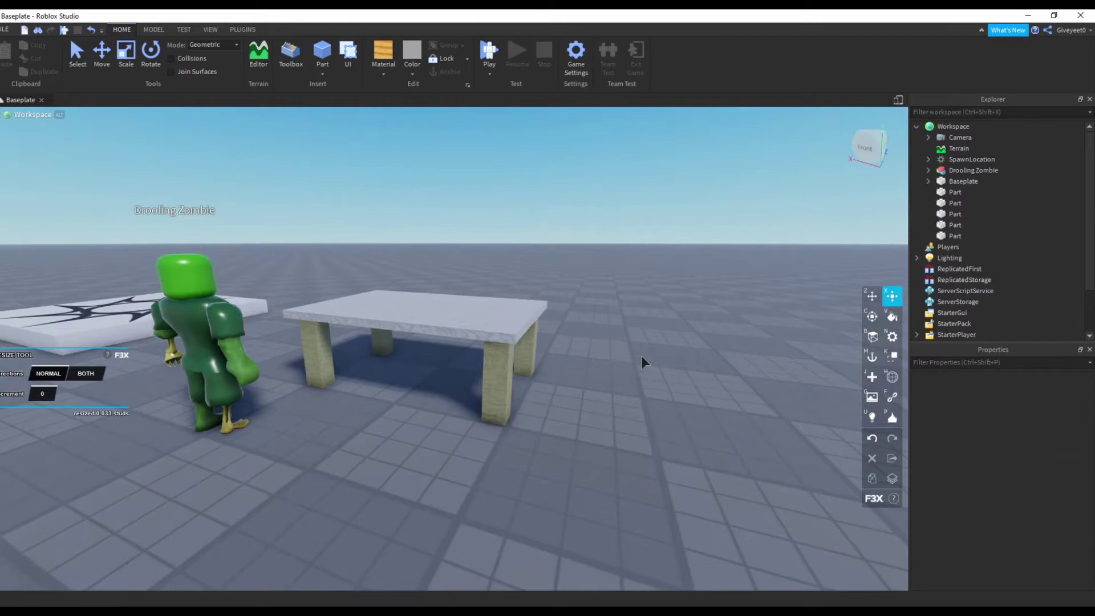
Step: Move the wooden table back and to the right, then copy one of its legs
right_click(640, 354)
key(z)
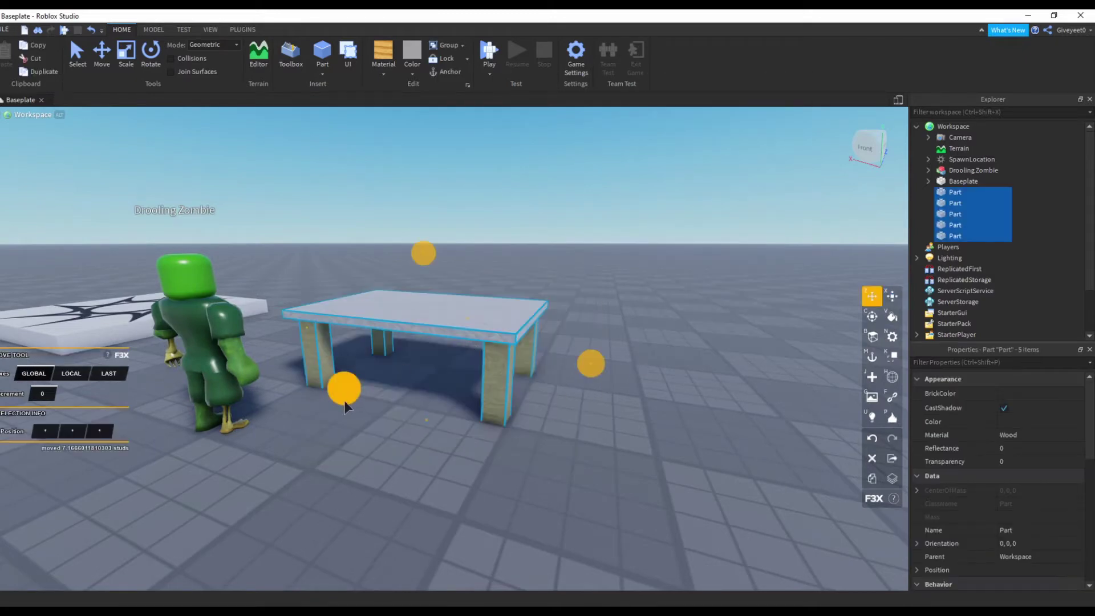
drag(344, 400, 471, 338)
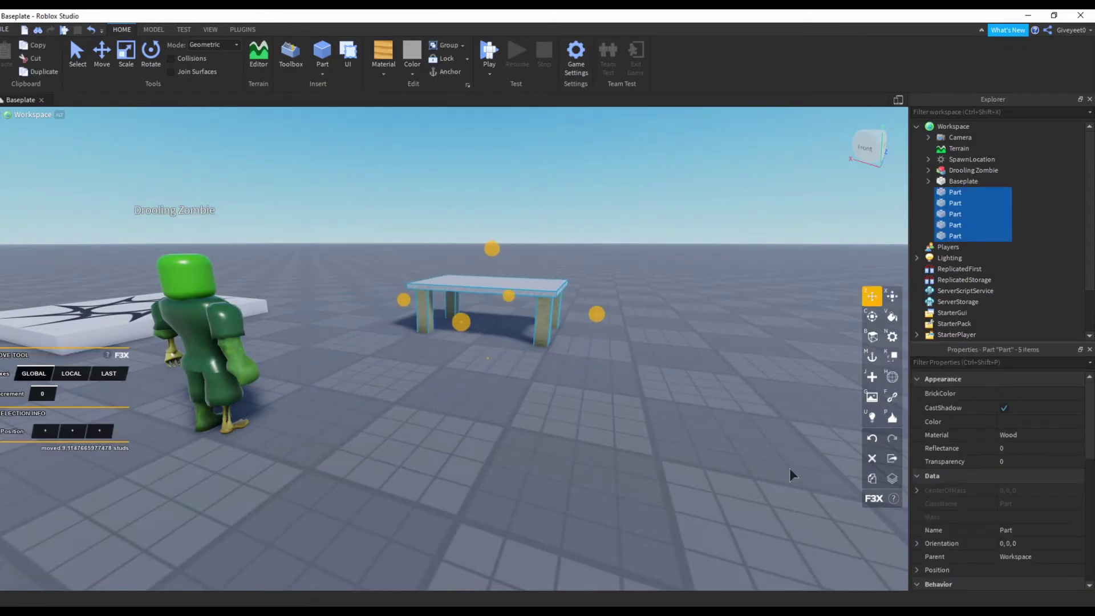
click(596, 328)
click(539, 342)
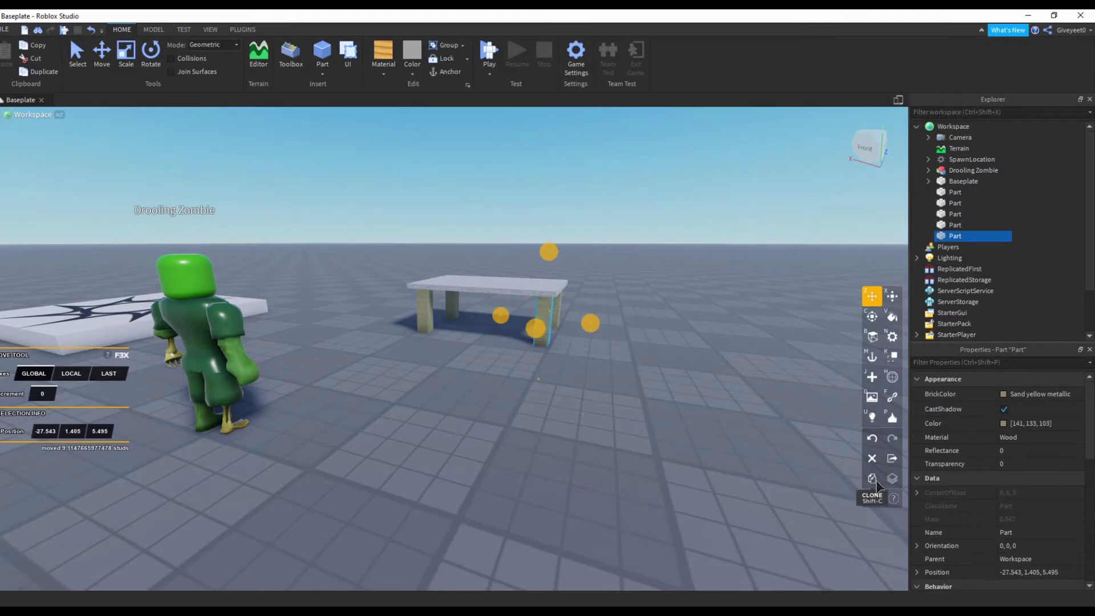
Step: Slim the copied leg down into a thin pillar from both sides
right_drag(500, 416, 598, 429)
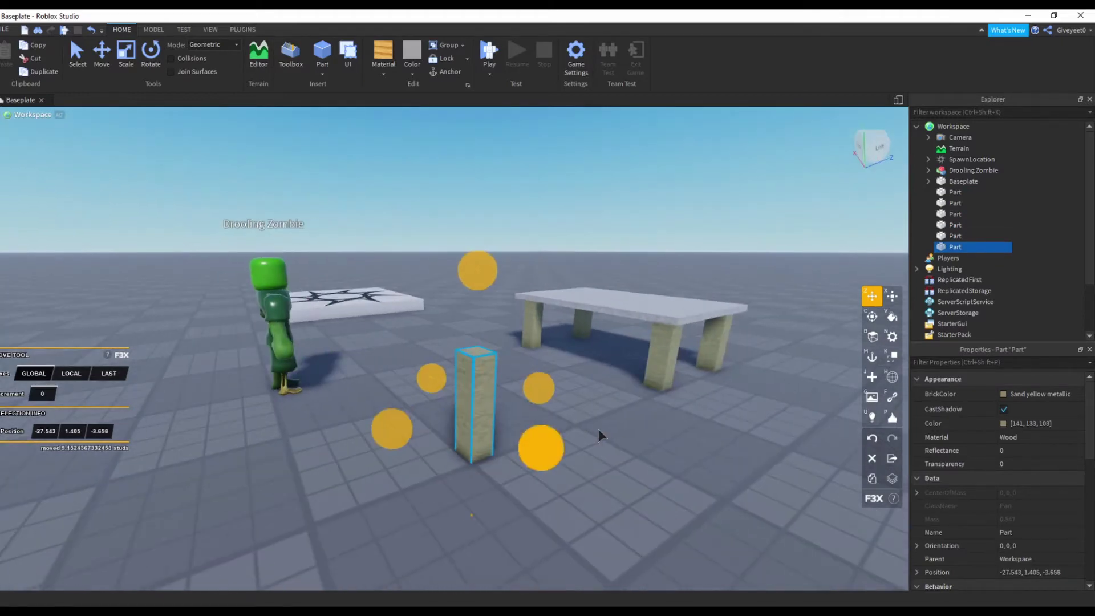
key(x)
right_drag(733, 361, 547, 423)
drag(528, 419, 539, 423)
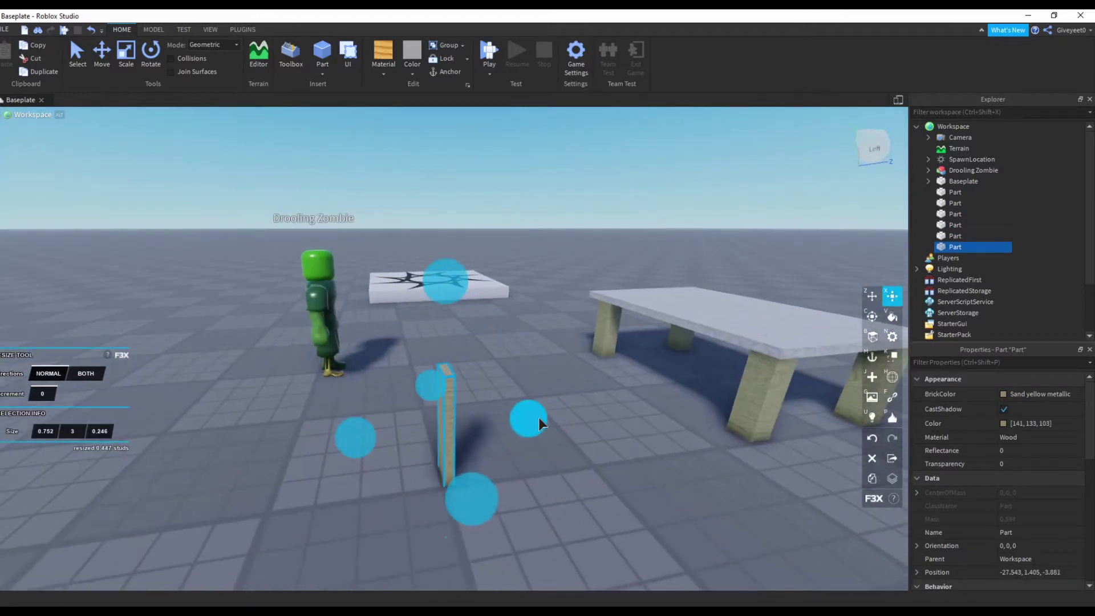
right_drag(530, 426, 379, 396)
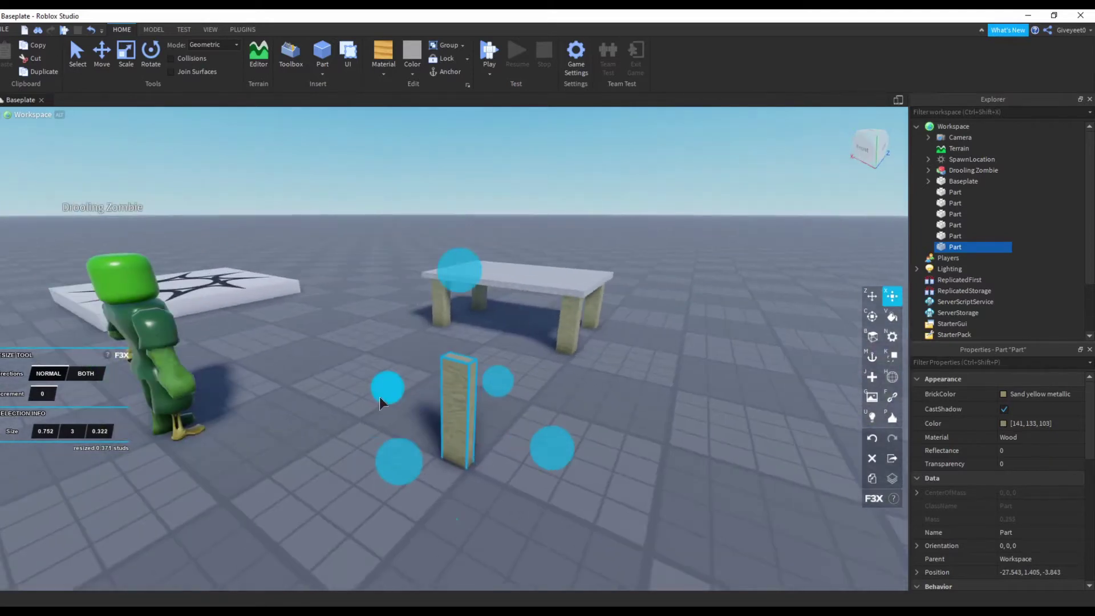
drag(397, 394, 398, 400)
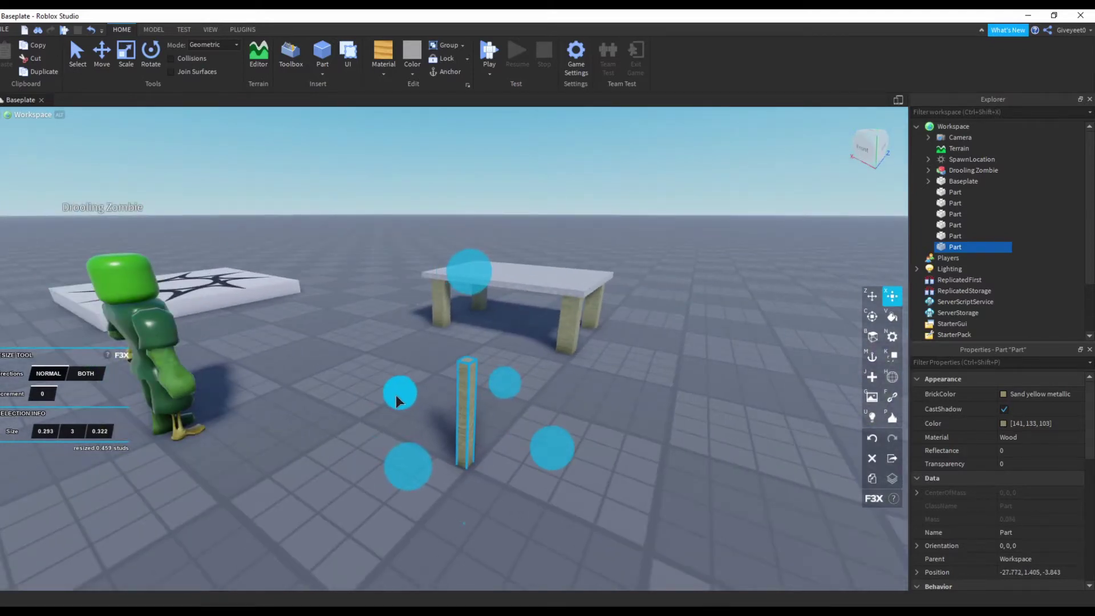
Step: Make the thin leg grey Metal and set a second leg a few studs to its right
click(386, 75)
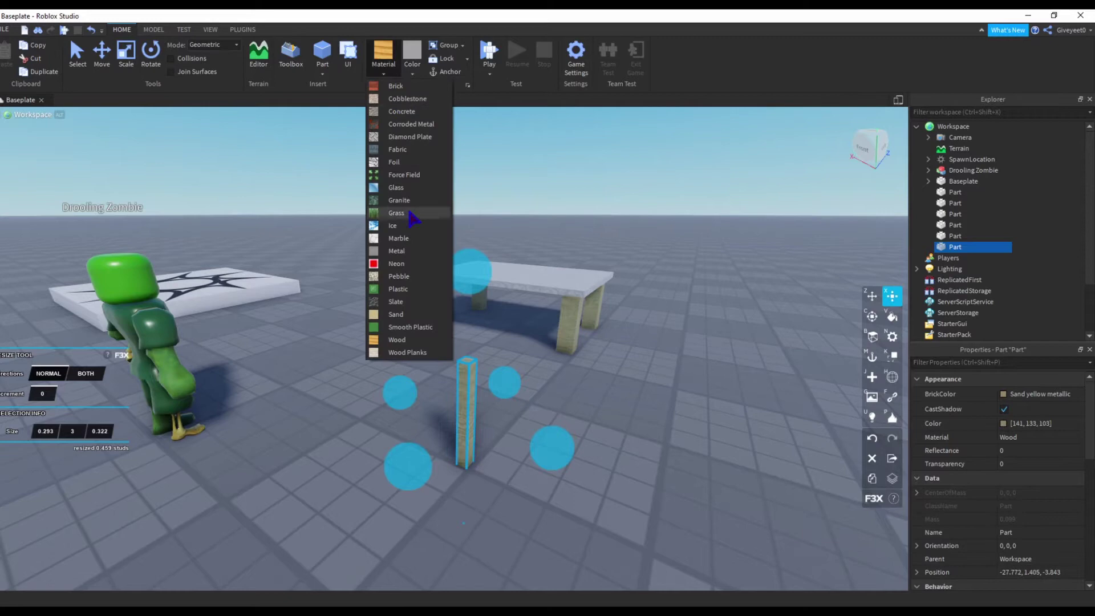
click(396, 251)
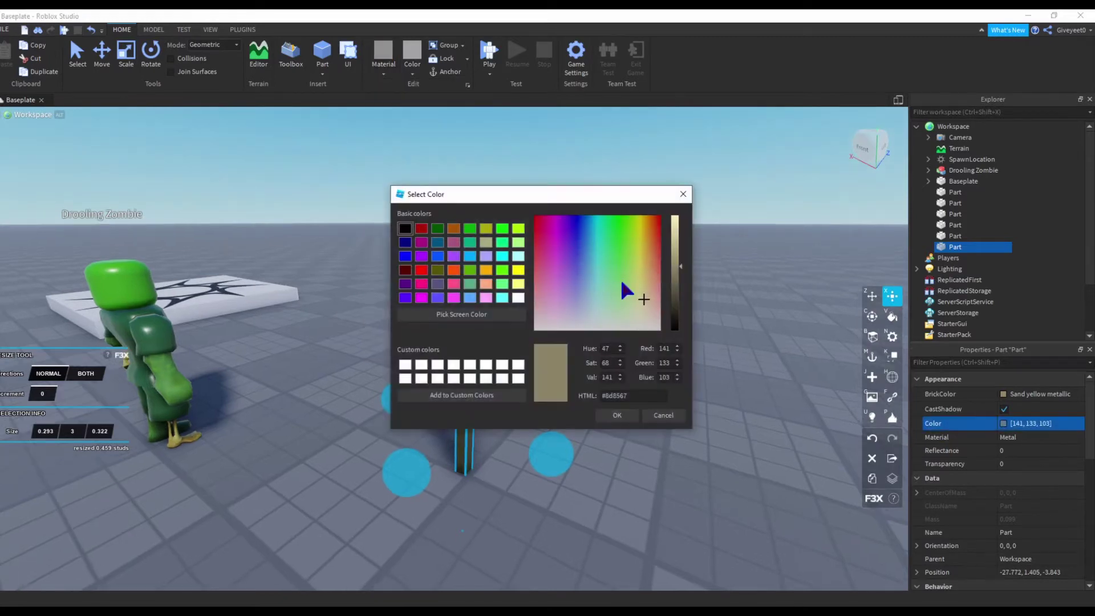
click(835, 244)
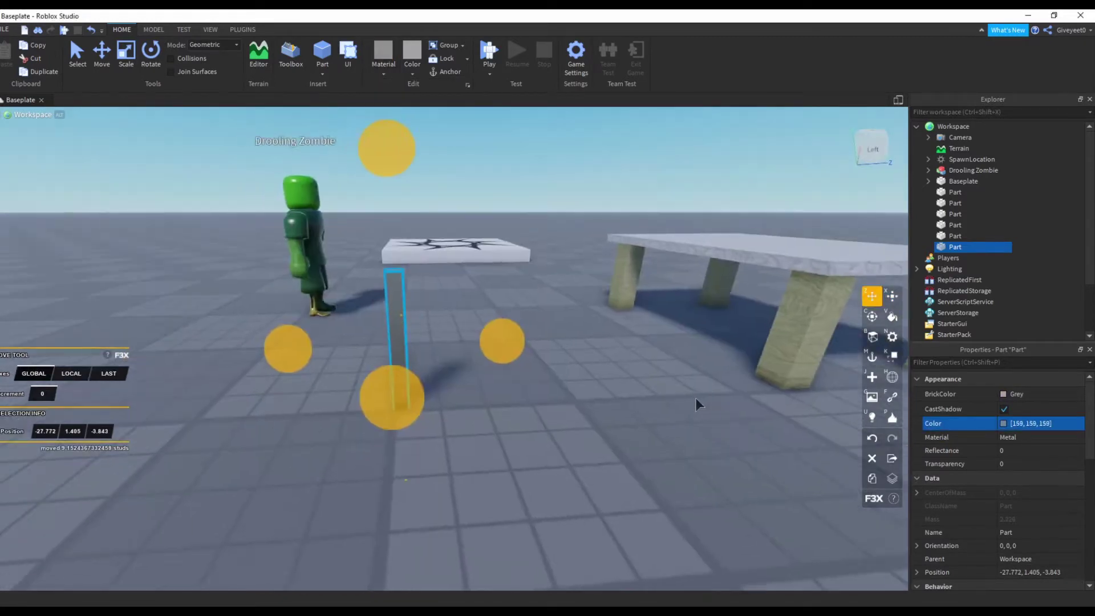
drag(503, 340, 676, 385)
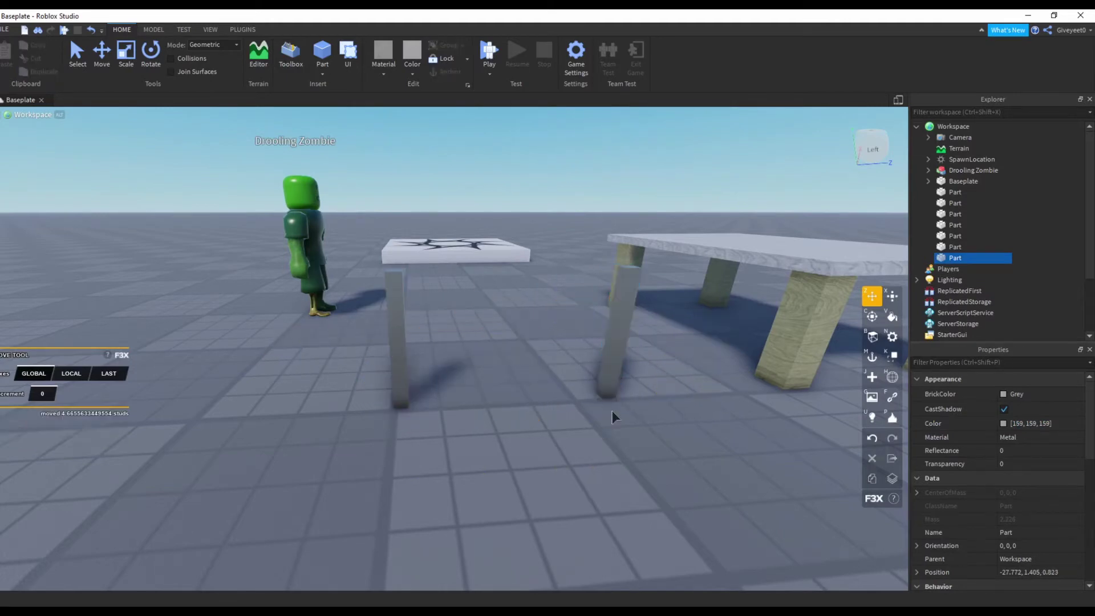
Step: Duplicate both thin legs and shrink the copies into small flat feet
shift+click(400, 350)
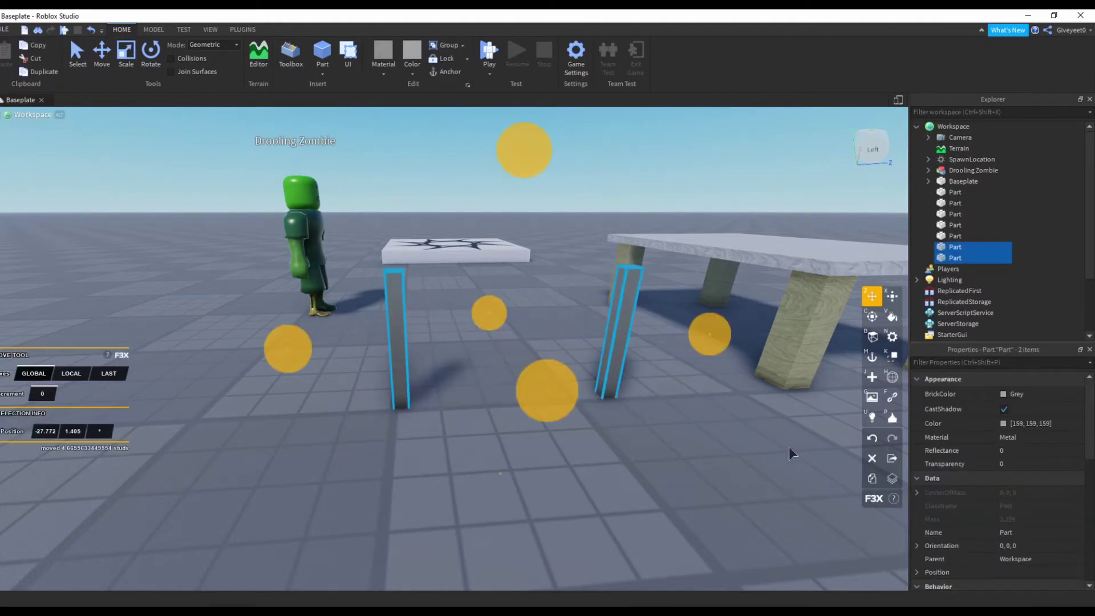
click(872, 480)
key(z)
mouse_move(384, 145)
mouse_down()
mouse_move(297, 381)
mouse_move(501, 400)
mouse_up()
right_drag(503, 398, 537, 482)
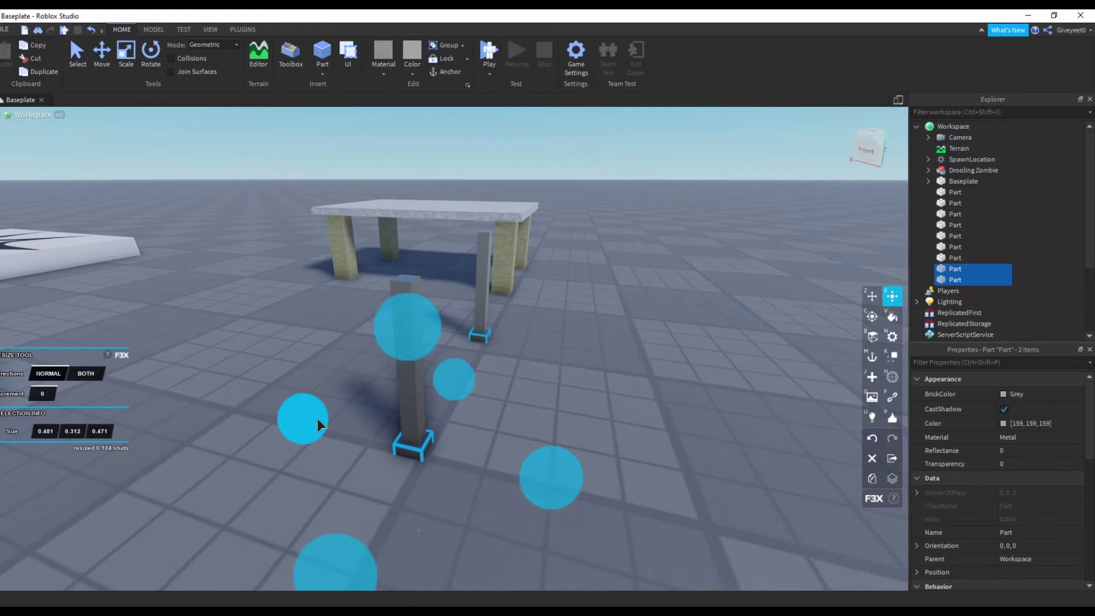
Step: Select the thin right-hand leg piece after inspecting the structure
right_drag(316, 418, 497, 386)
click(497, 386)
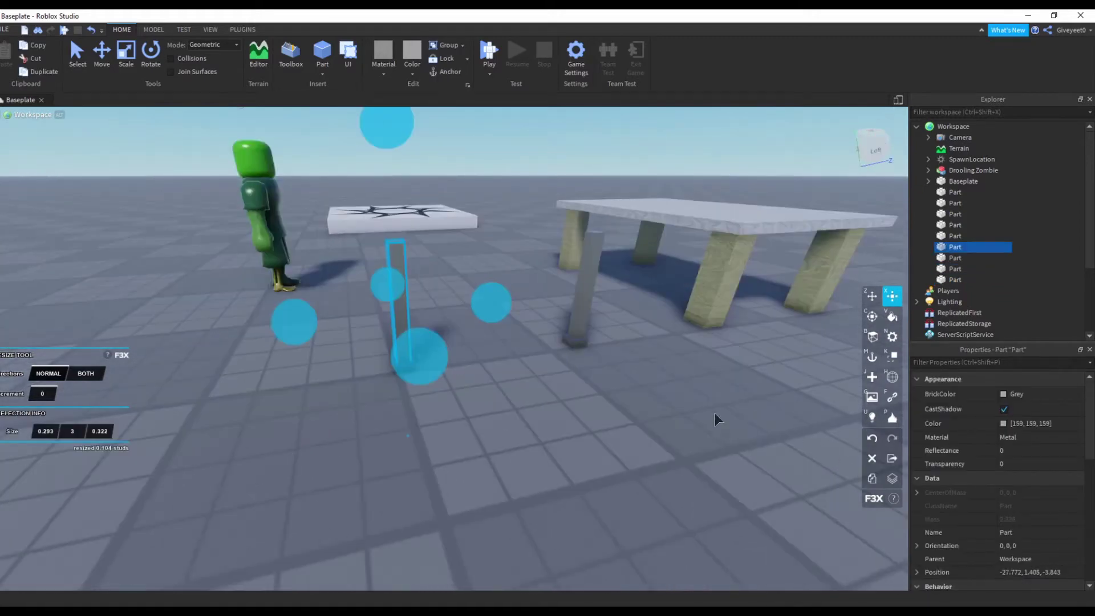
click(719, 430)
right_drag(577, 246, 726, 357)
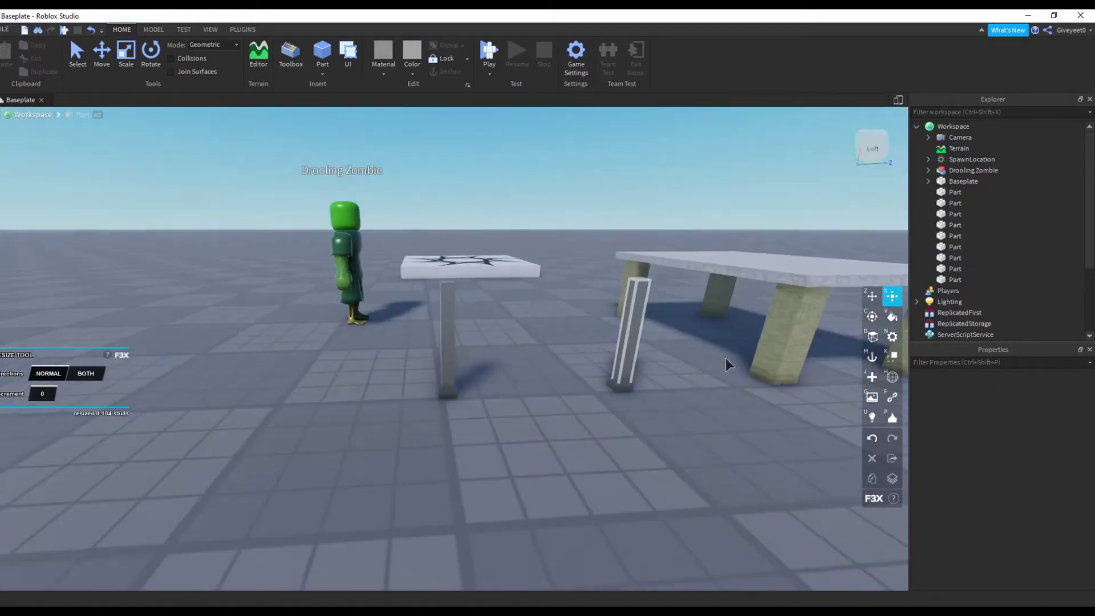
right_click(726, 358)
click(628, 338)
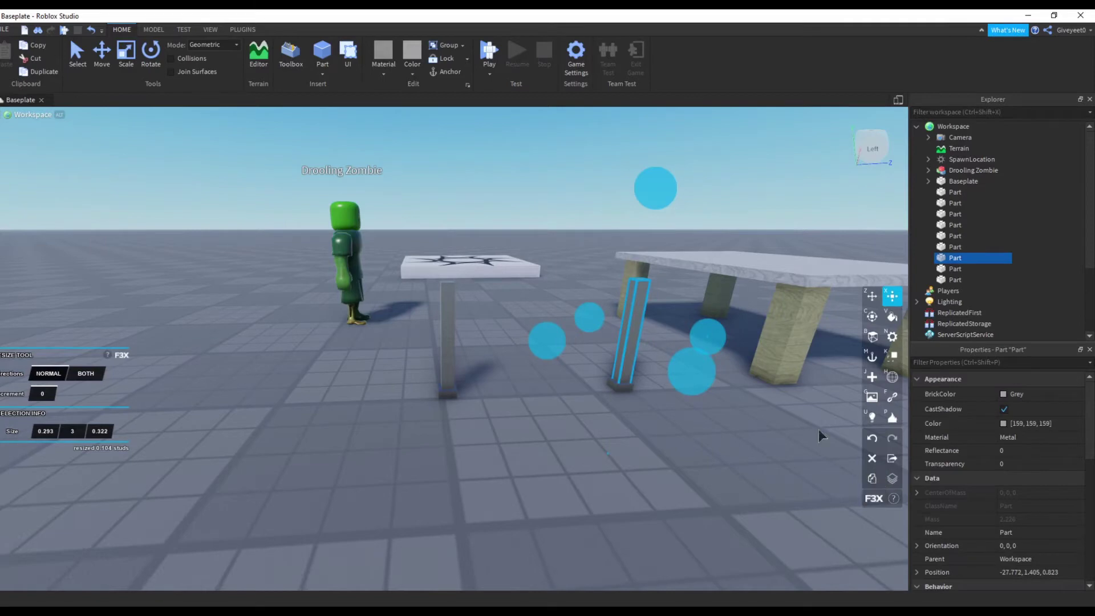
Step: Reshape the leg copy into a long horizontal bar between the two legs
drag(659, 208, 606, 484)
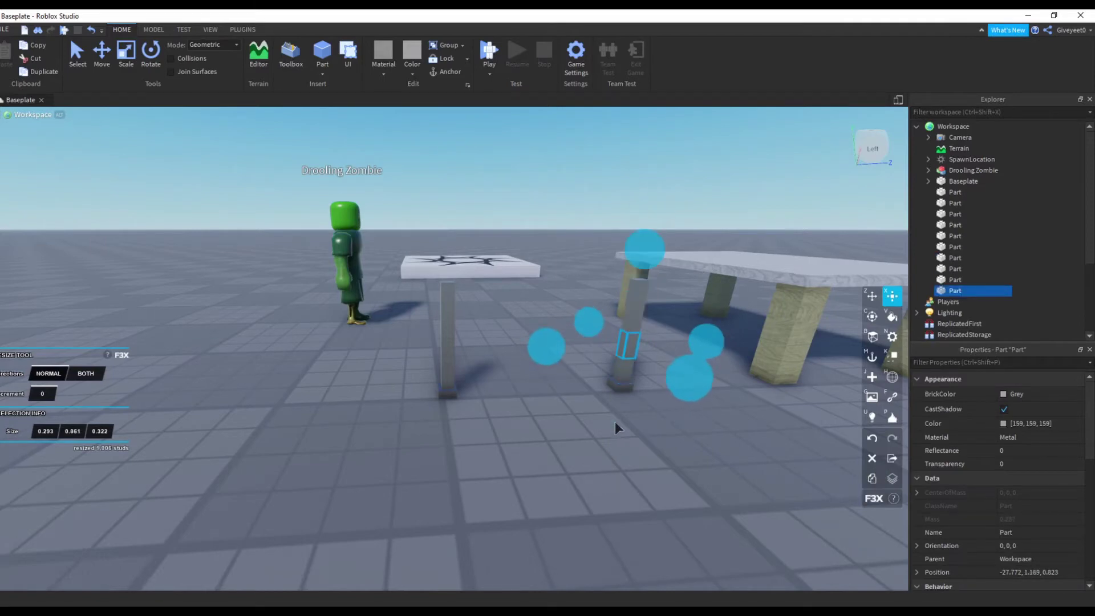
drag(588, 401, 372, 359)
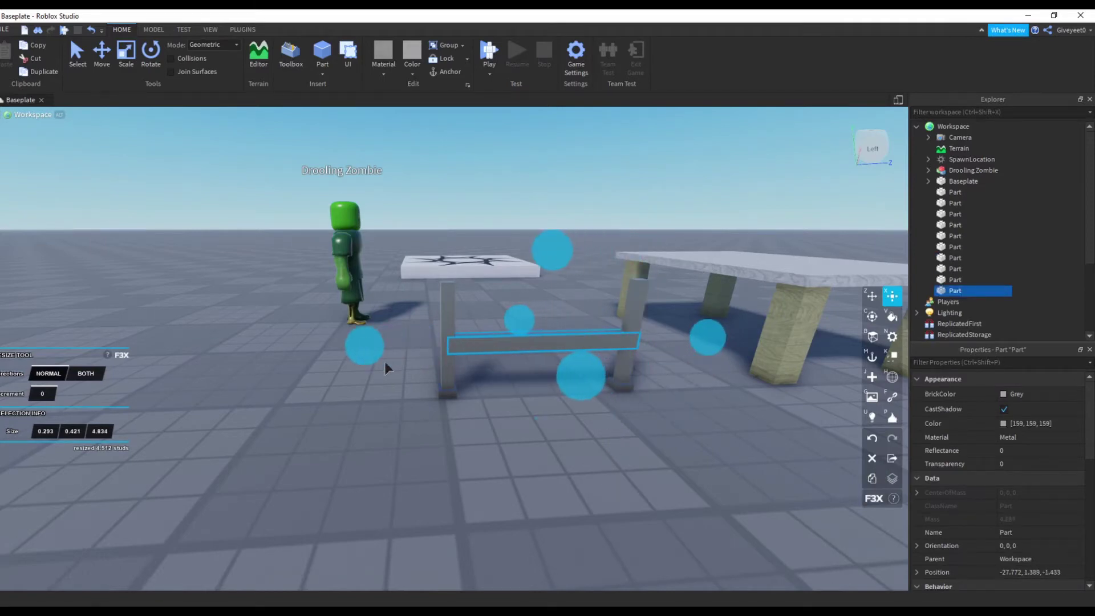
click(565, 442)
right_drag(565, 442, 565, 441)
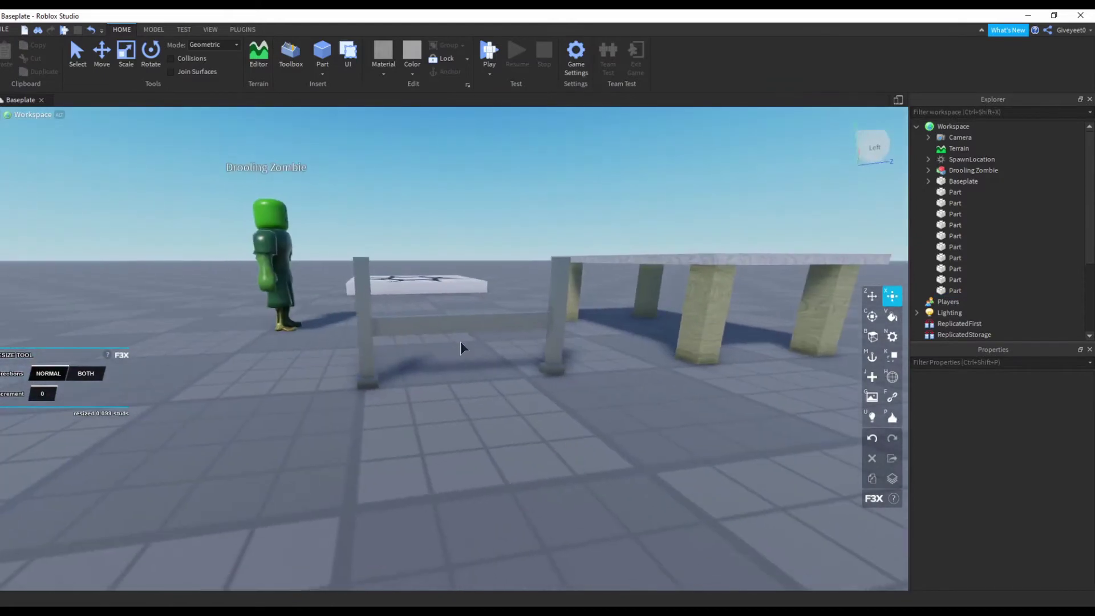
Step: Try tilting the bar about 30 then 15 degrees into an X-brace
click(488, 343)
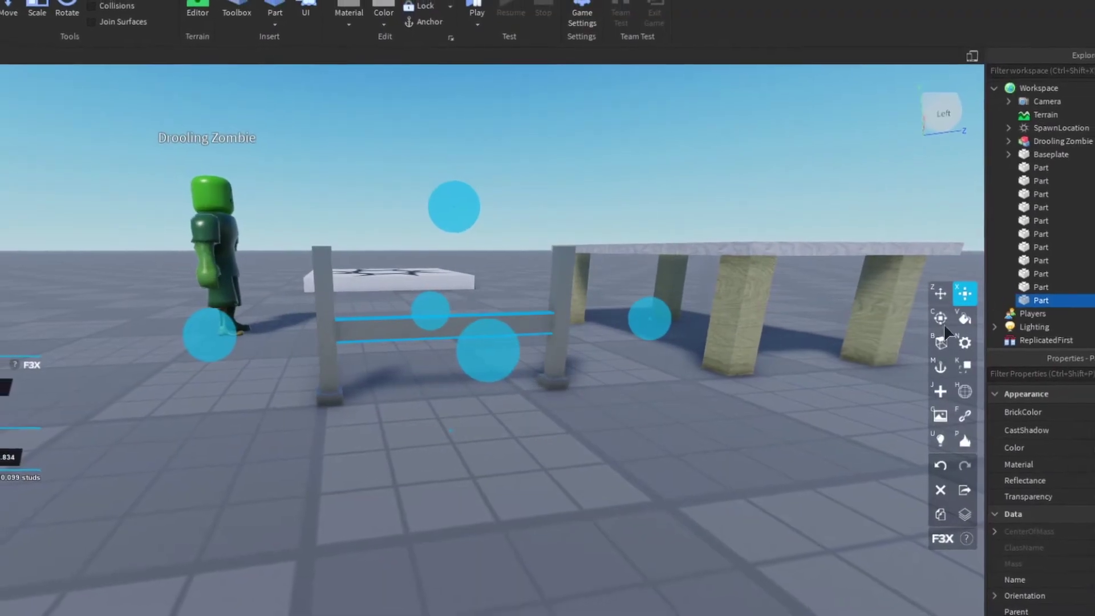
click(940, 317)
drag(568, 402, 817, 310)
key(z)
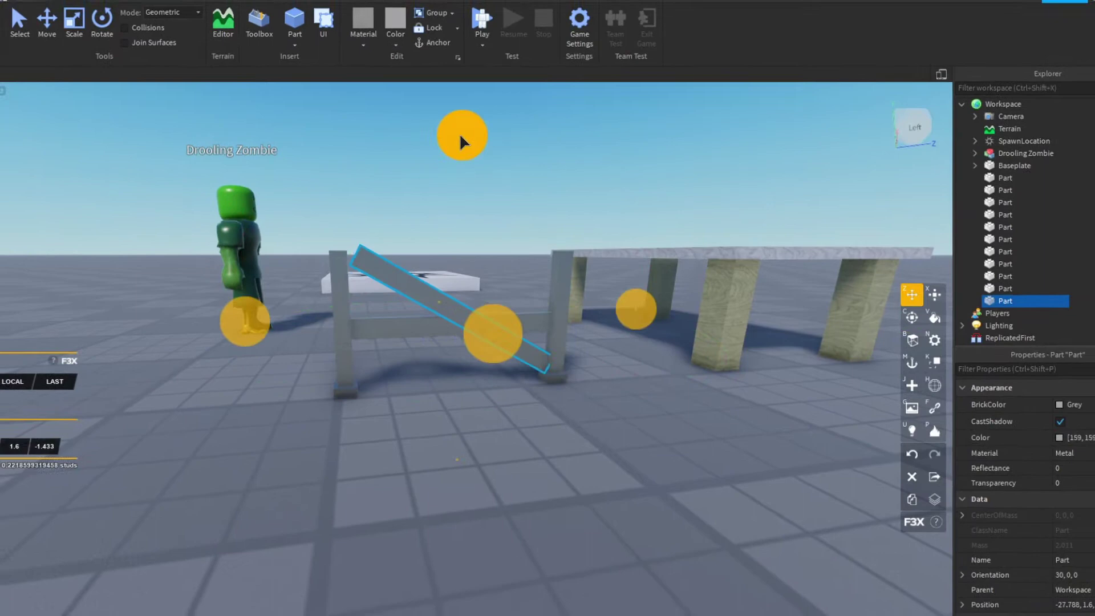
key(x)
key(c)
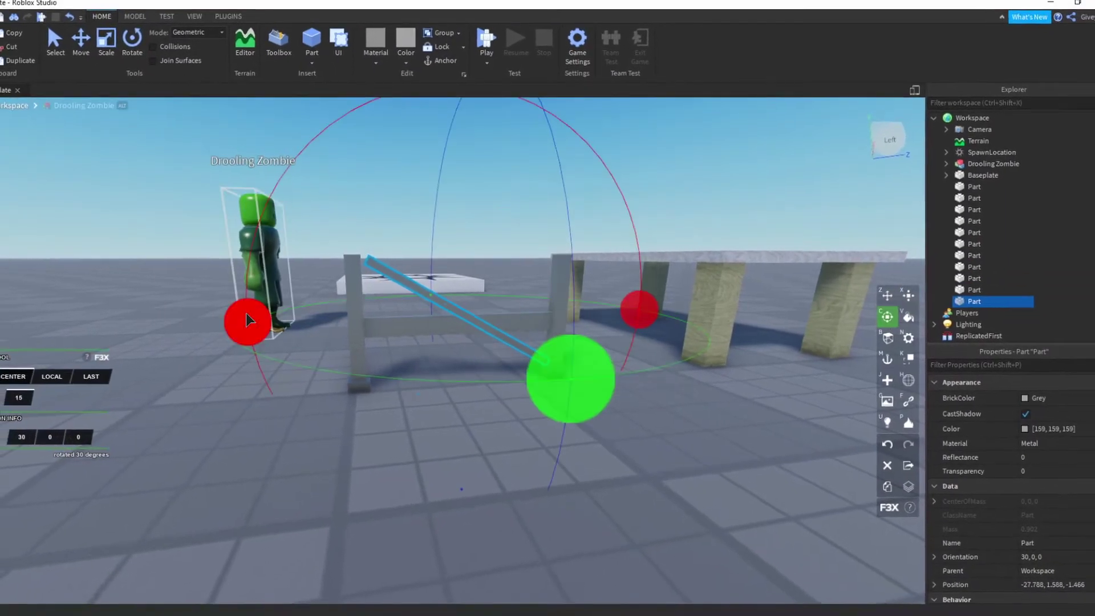
drag(247, 320, 252, 354)
click(868, 316)
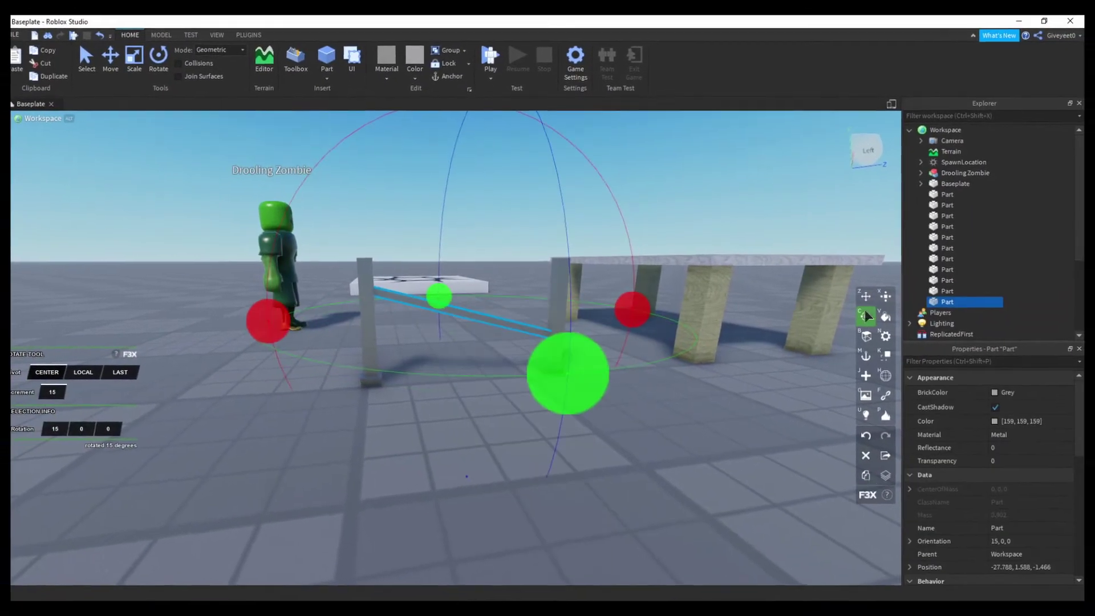
drag(567, 374, 579, 416)
click(593, 466)
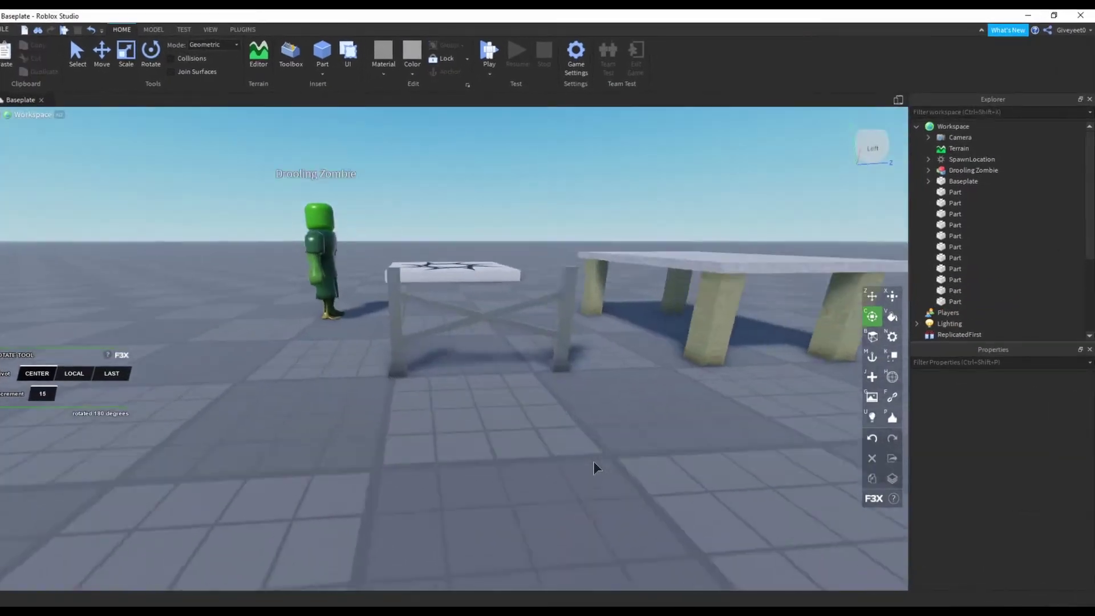
scroll(593, 462, up, 3)
scroll(593, 461, down, 4)
scroll(592, 461, down, 2)
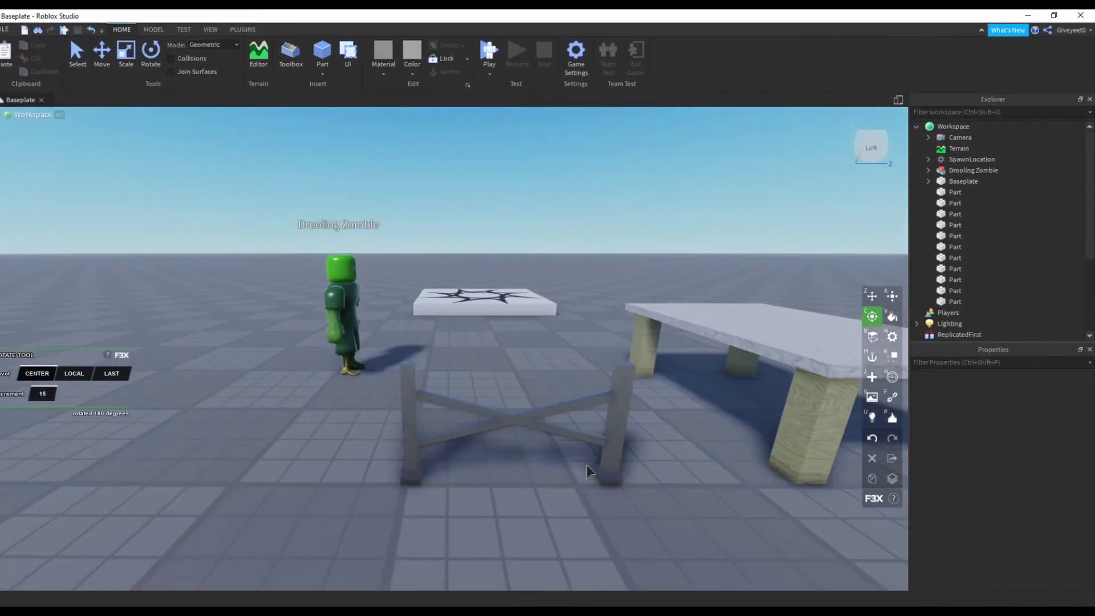
scroll(586, 464, down, 2)
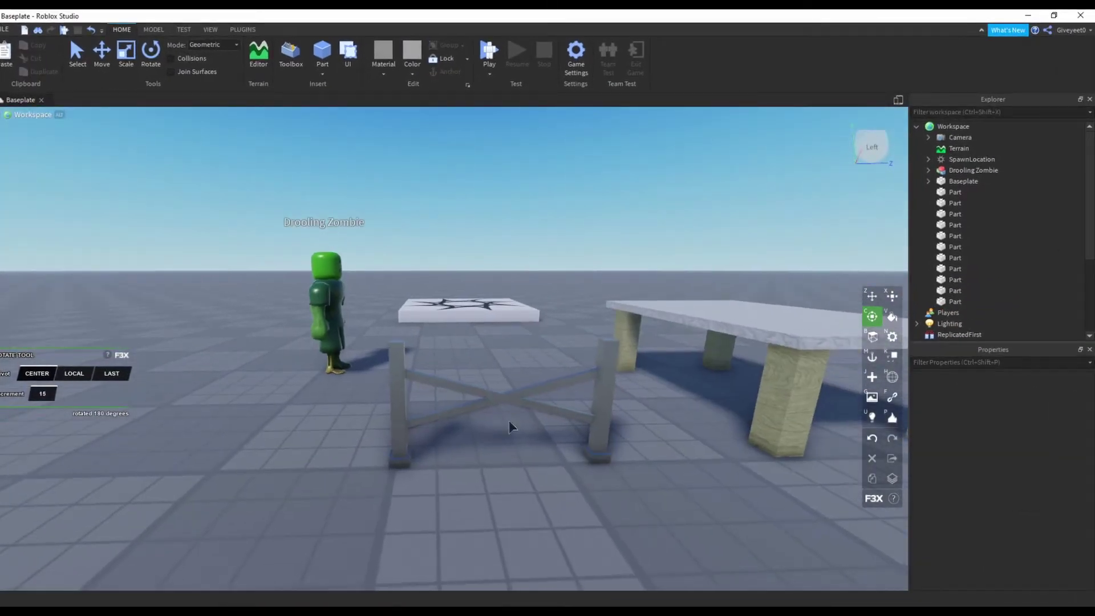
Step: Undo the rotation and resize the crossbar thinner
click(91, 29)
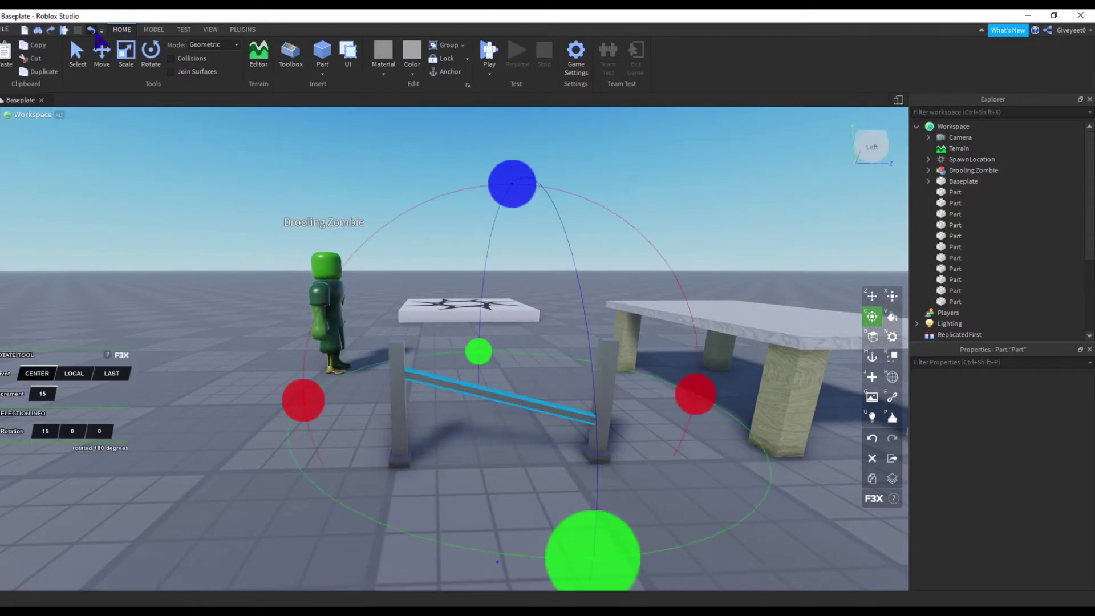
click(254, 488)
right_drag(255, 489, 397, 485)
click(412, 316)
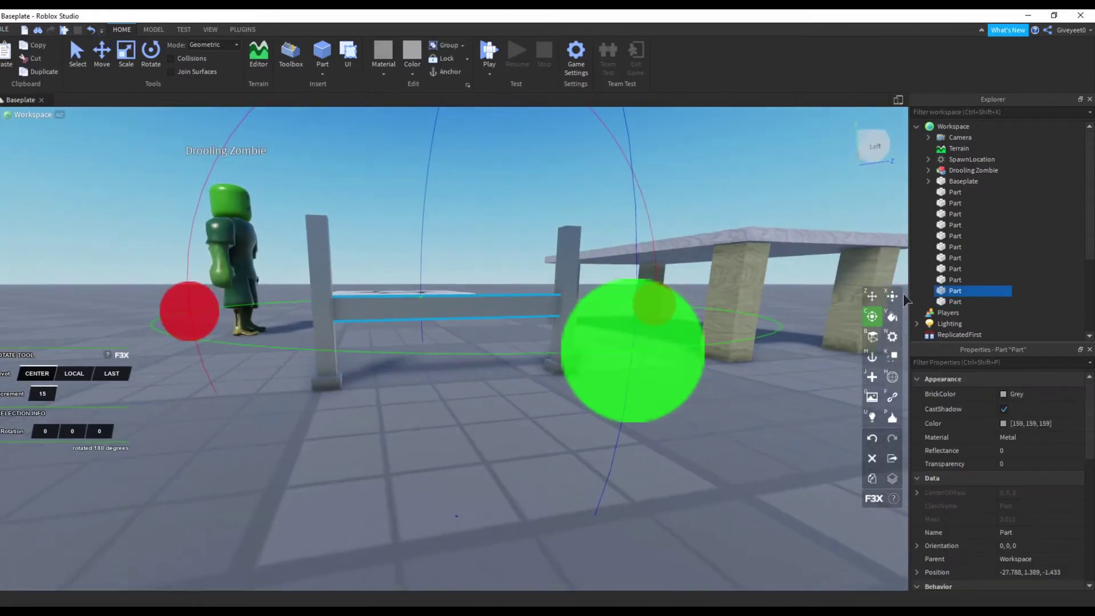
key(x)
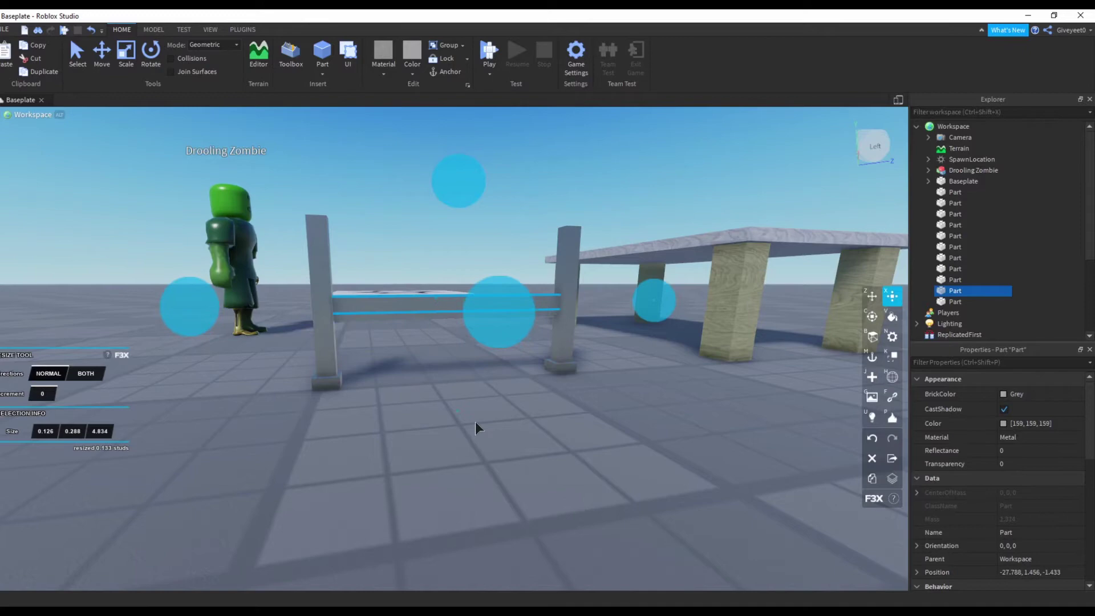
click(381, 388)
Step: Delete the spare bar part, leaving one crossbar
click(366, 323)
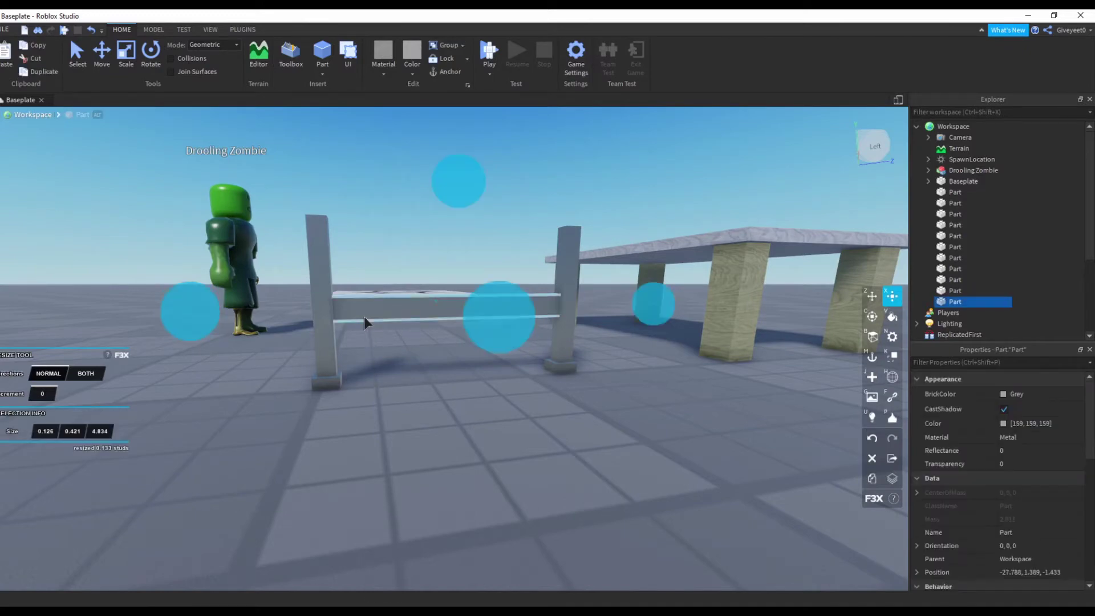
right_click(364, 316)
click(392, 377)
right_drag(418, 430, 419, 430)
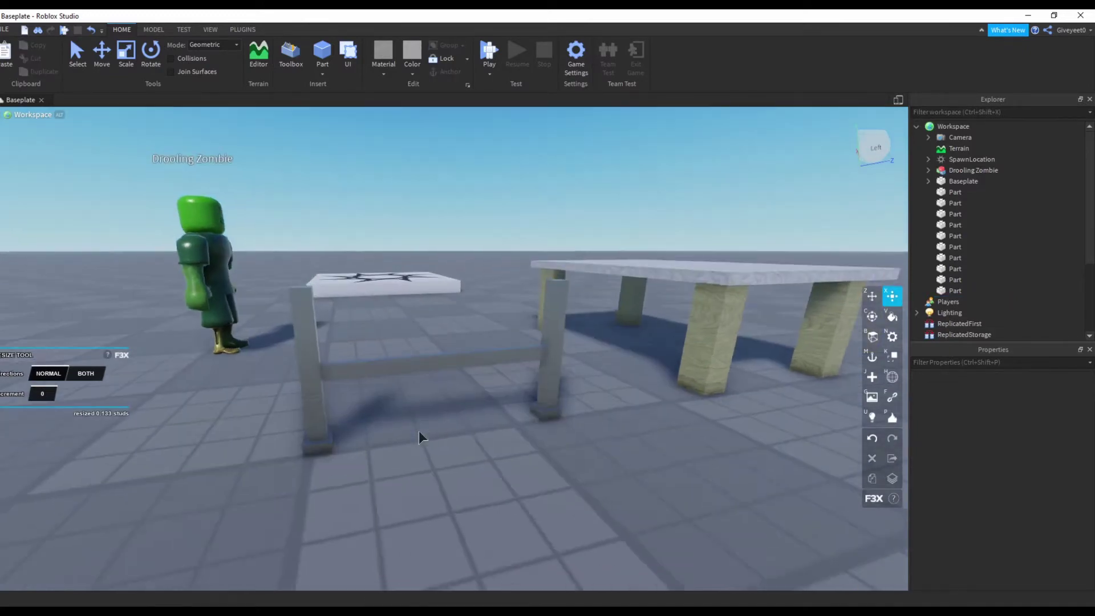
Step: Shift-click the crossbar and posts to build a selection for recolouring
click(333, 396)
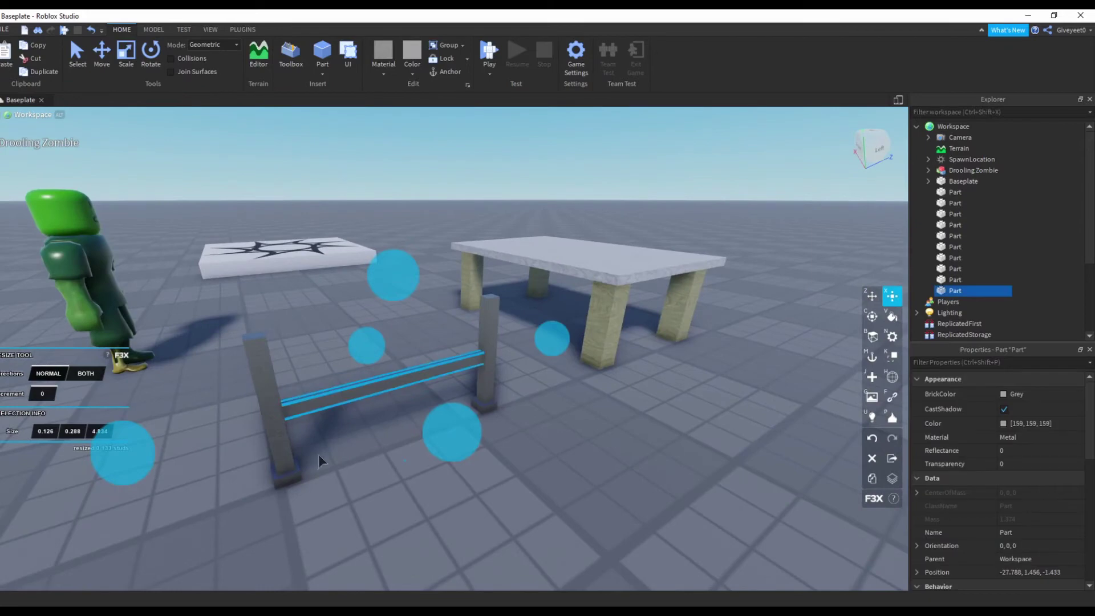
shift+click(295, 477)
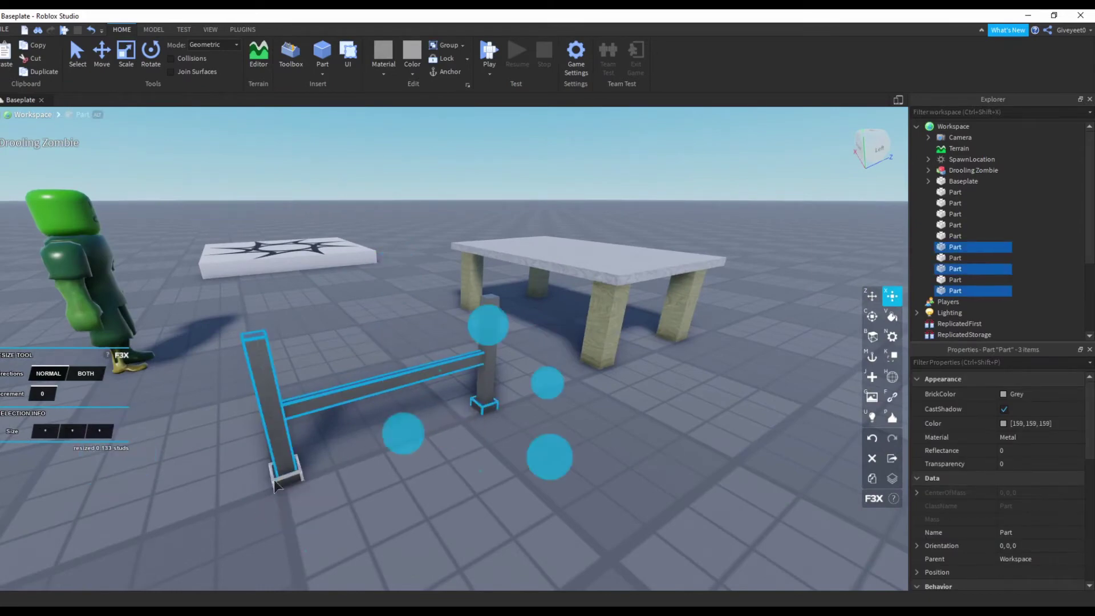
shift+click(276, 484)
shift+click(279, 441)
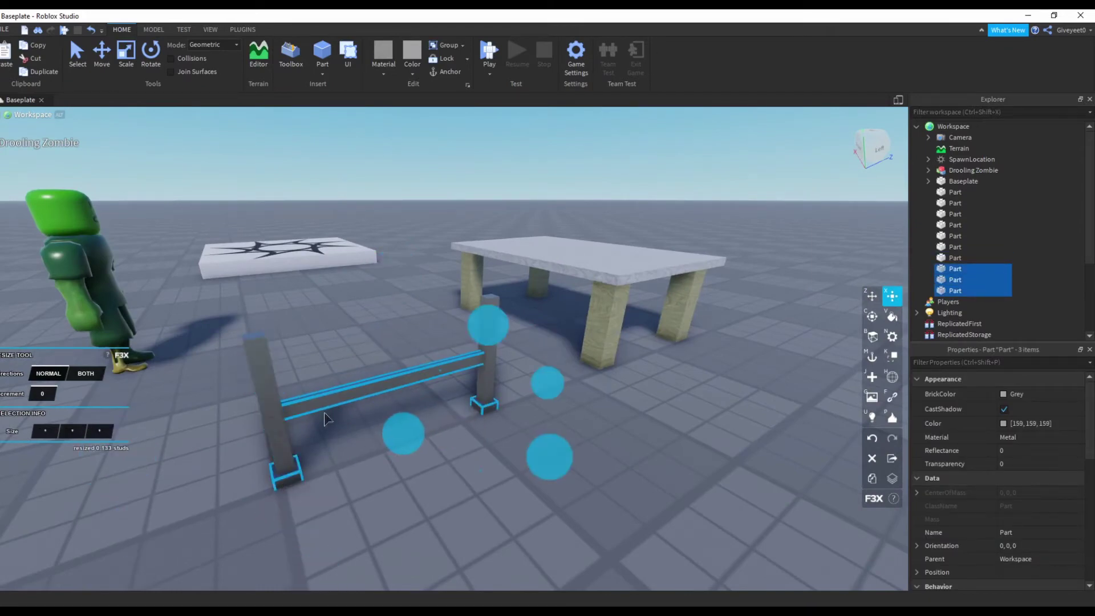
Step: Confirm the darker grey colour and add the left post to the selection
click(1004, 423)
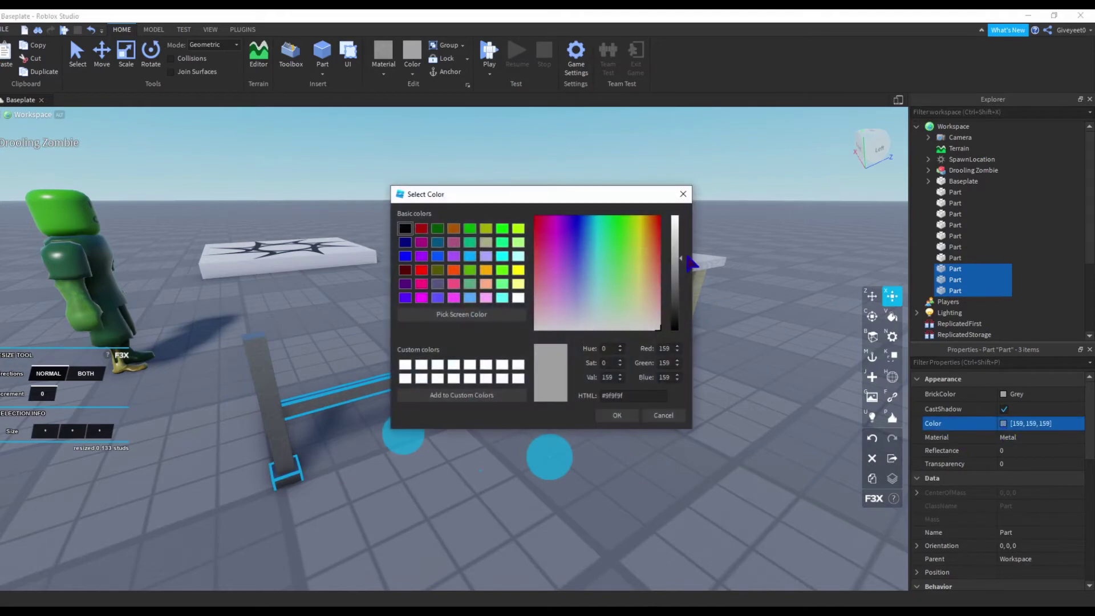
click(620, 417)
shift+click(261, 388)
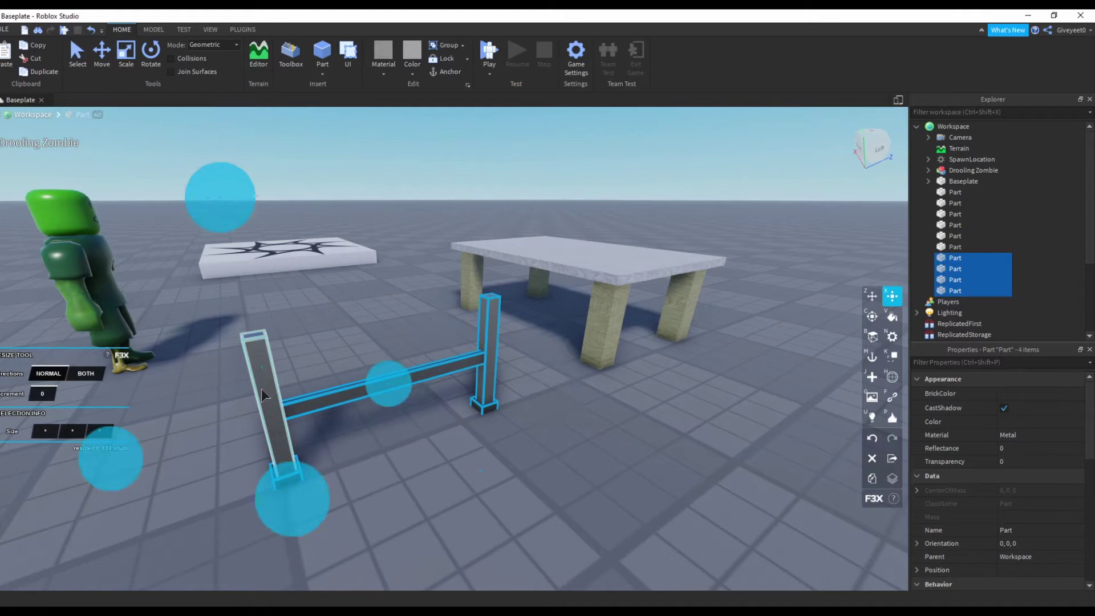
text(0)
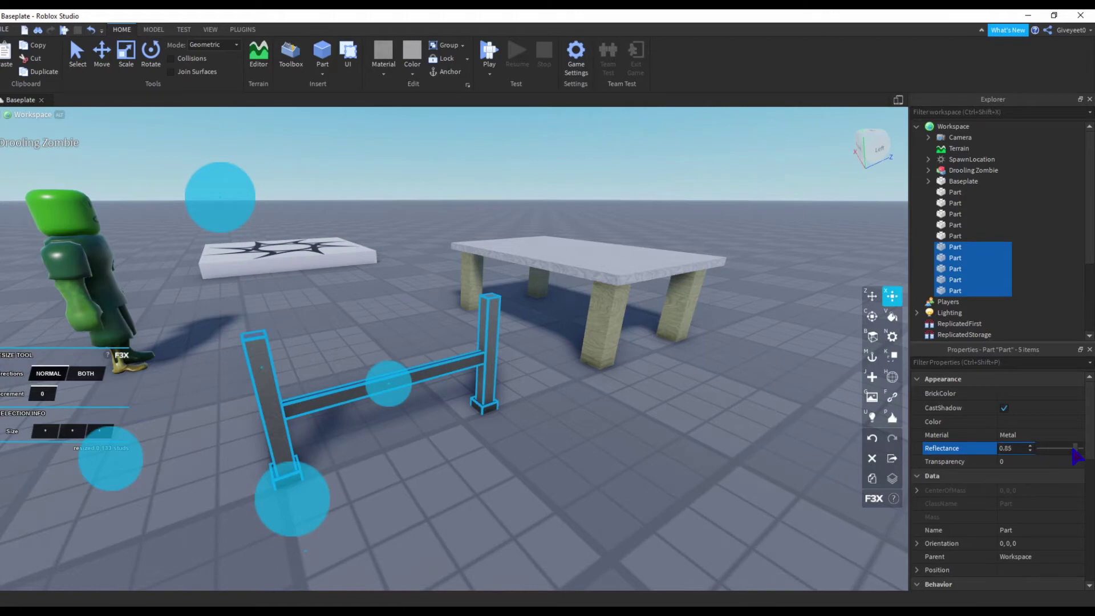
Step: Stretch the crossbar copy into a box, then flatten it into a thin wide tabletop
click(641, 458)
scroll(641, 459, up, 5)
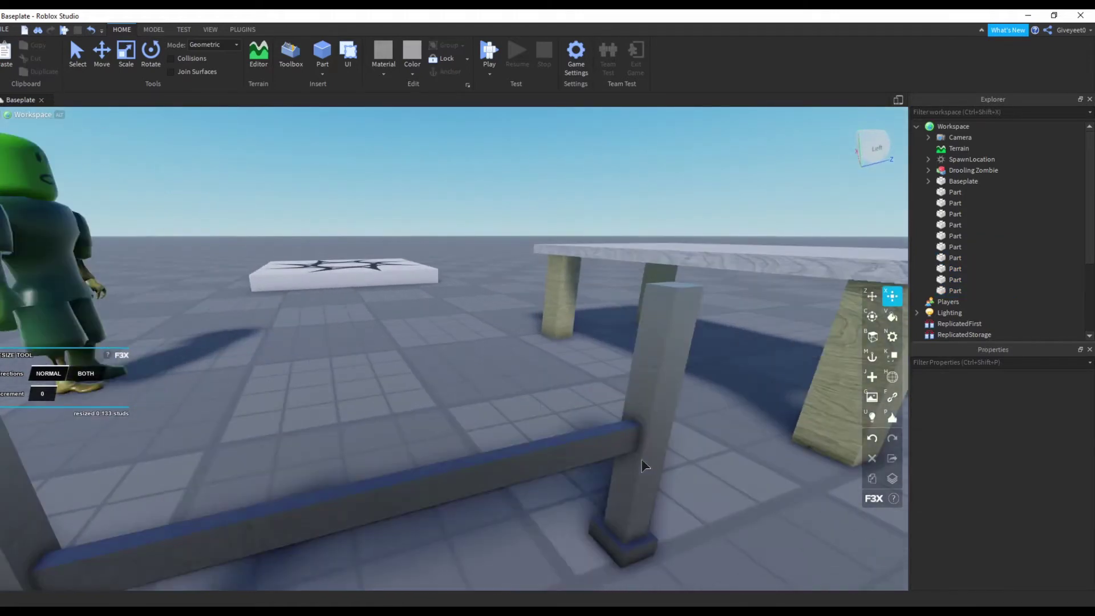
scroll(641, 458, down, 3)
right_drag(640, 459, 452, 449)
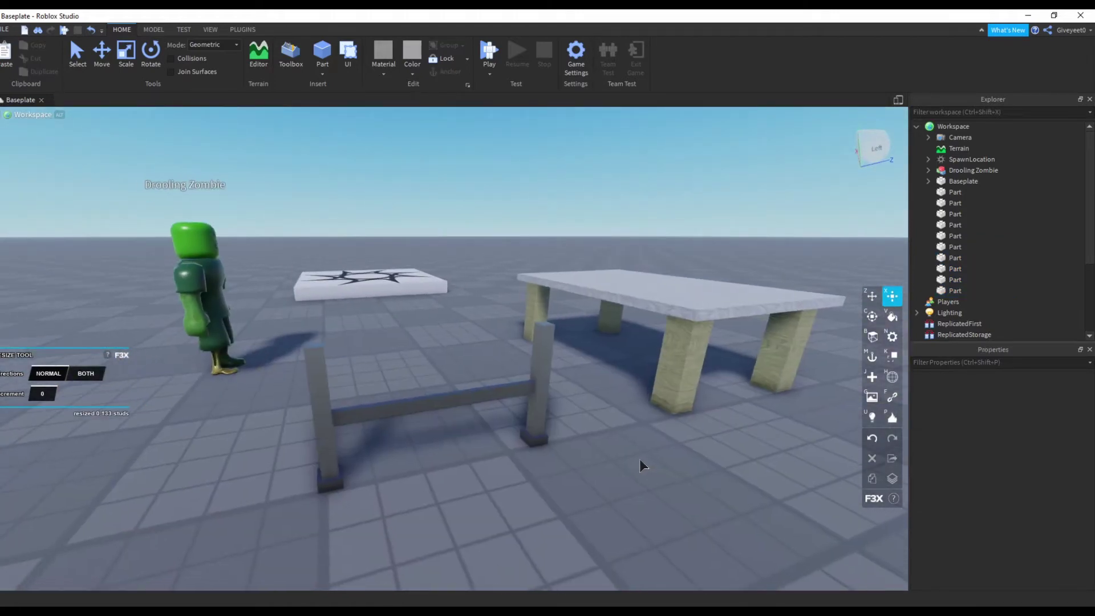
click(481, 392)
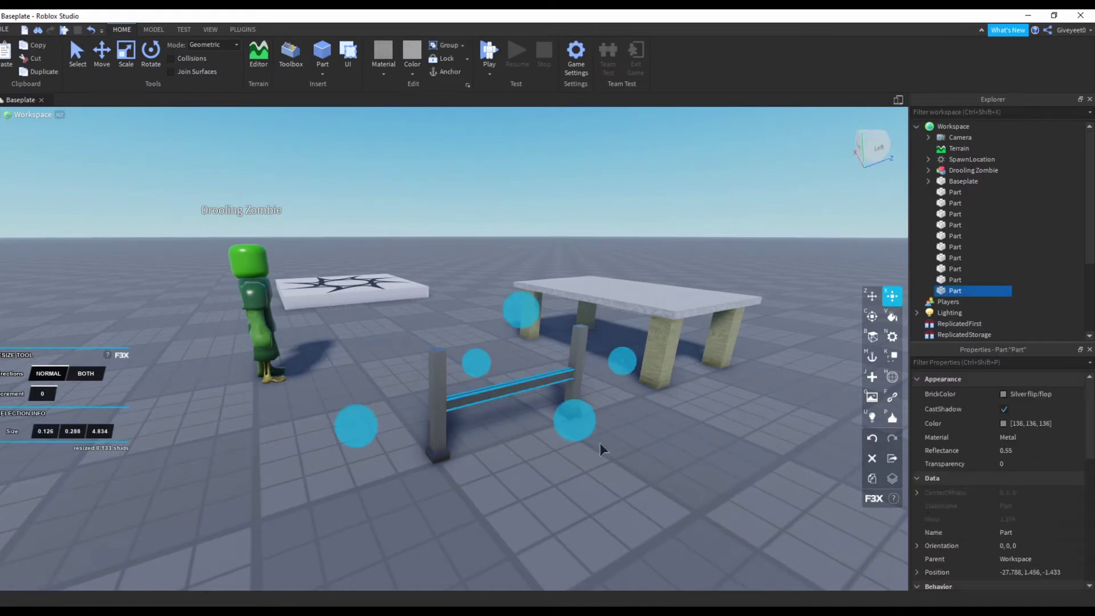
drag(523, 301, 526, 258)
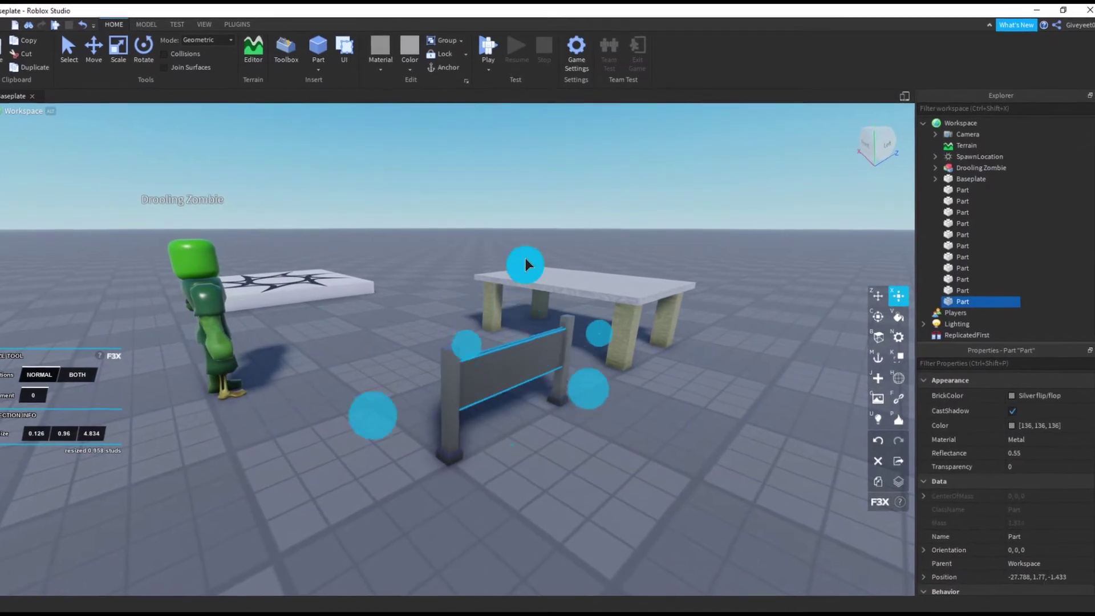
drag(452, 308, 357, 332)
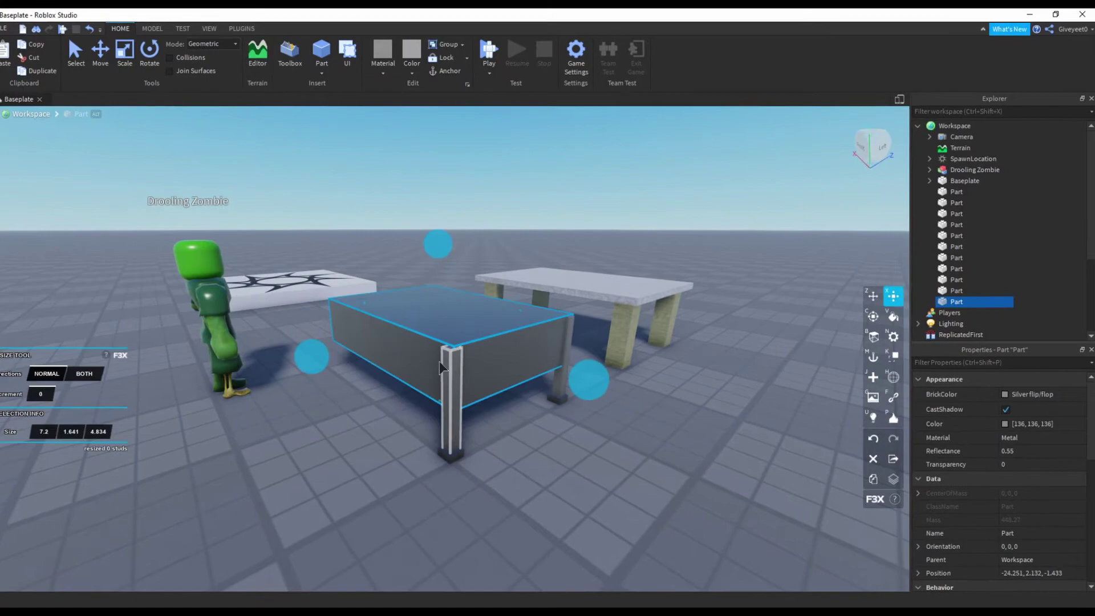
drag(463, 408, 438, 361)
drag(285, 326, 577, 277)
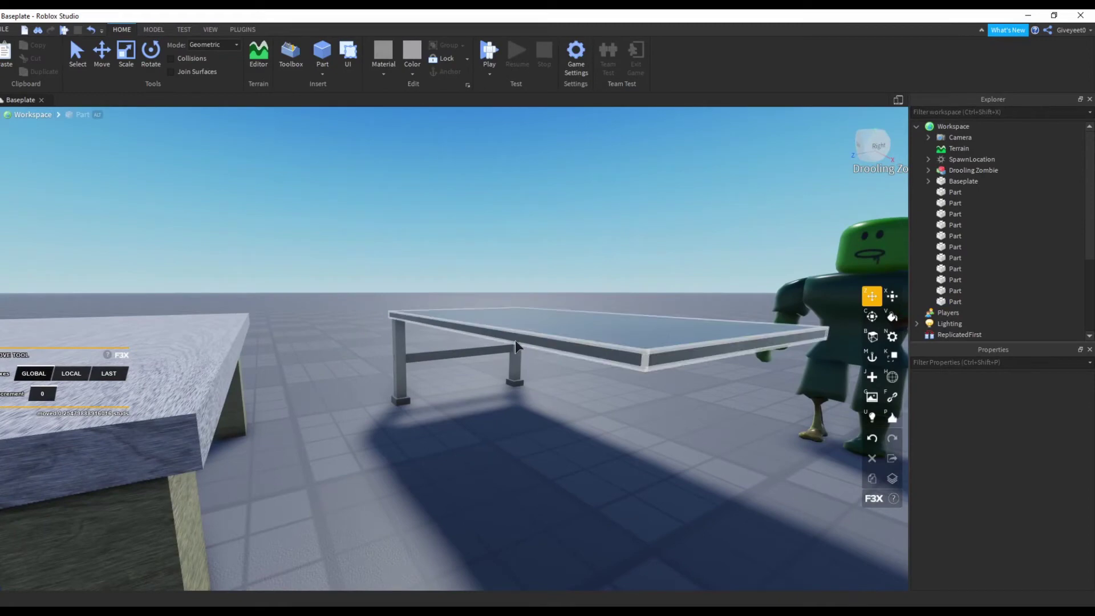
Step: Clone the leg-and-crossbar frame and move the copy to the tabletop's far end
click(504, 352)
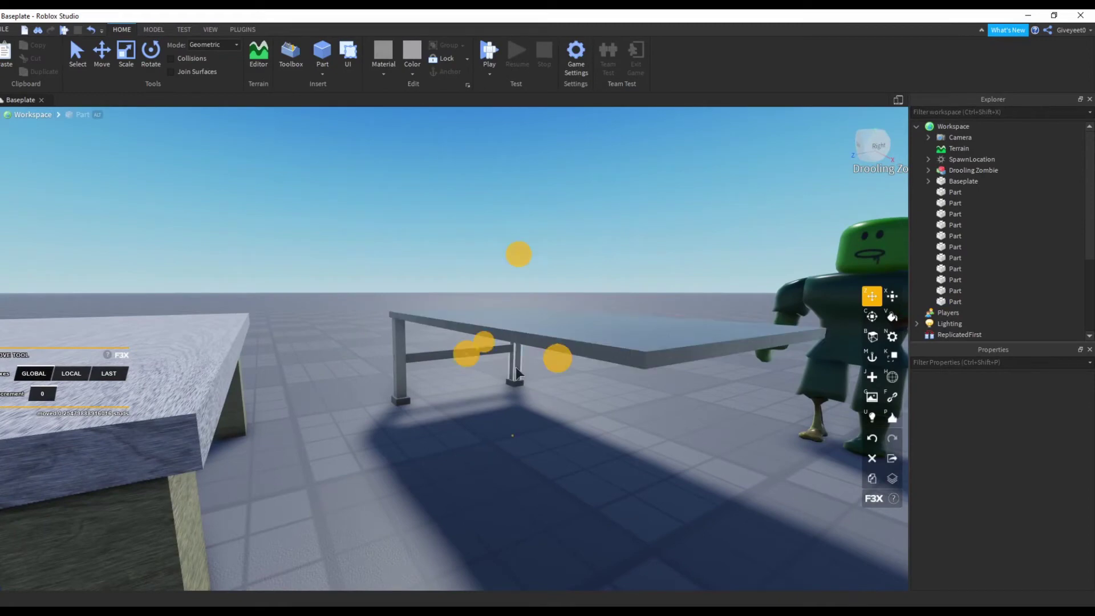
shift+click(398, 355)
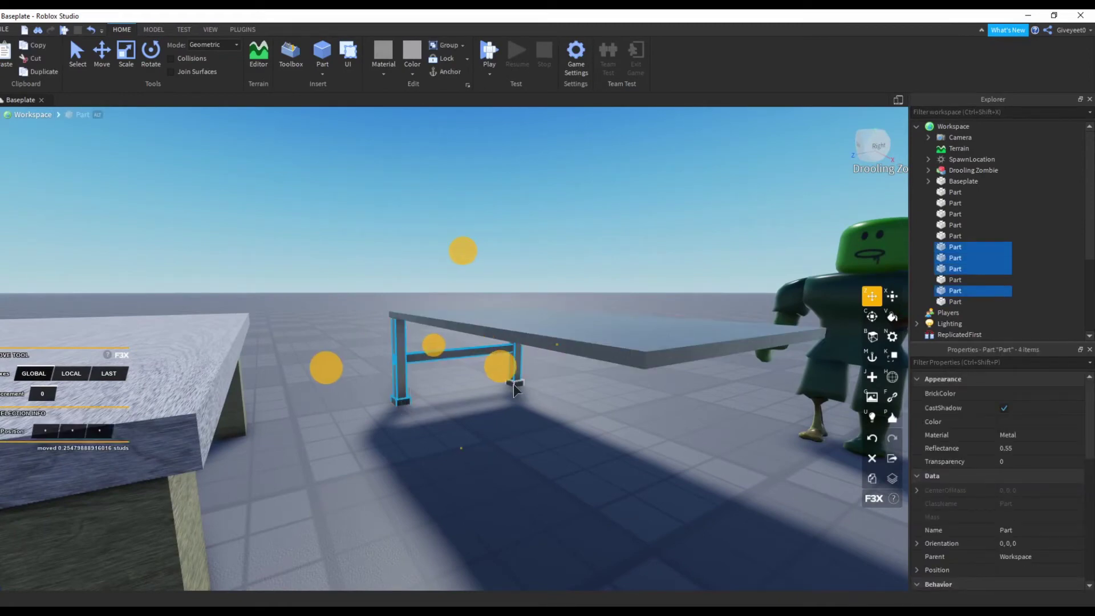
key(d)
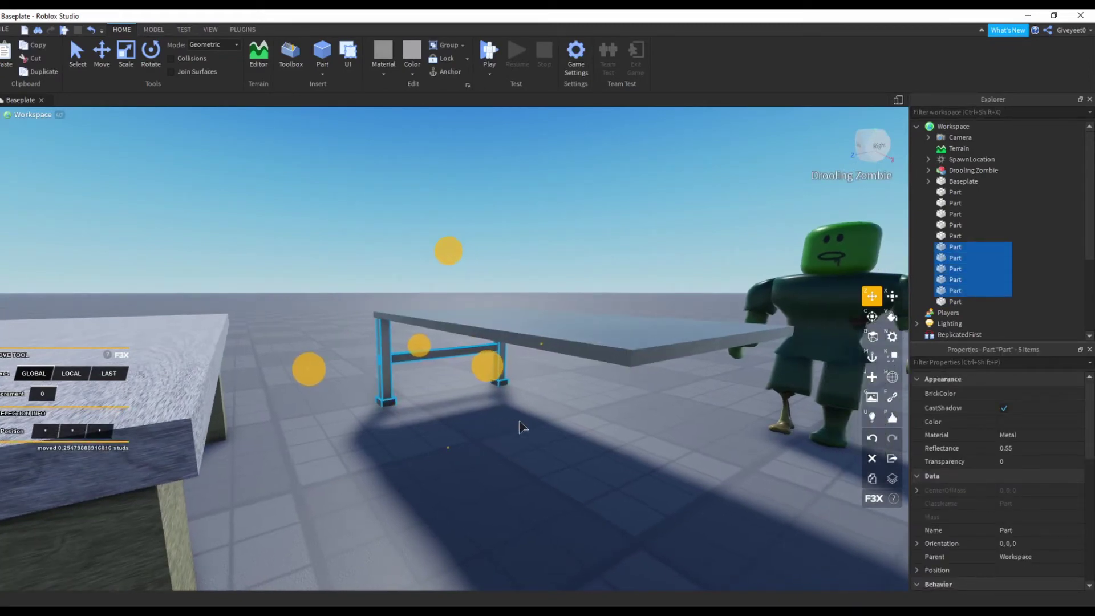
click(871, 477)
drag(481, 366, 693, 453)
key(w)
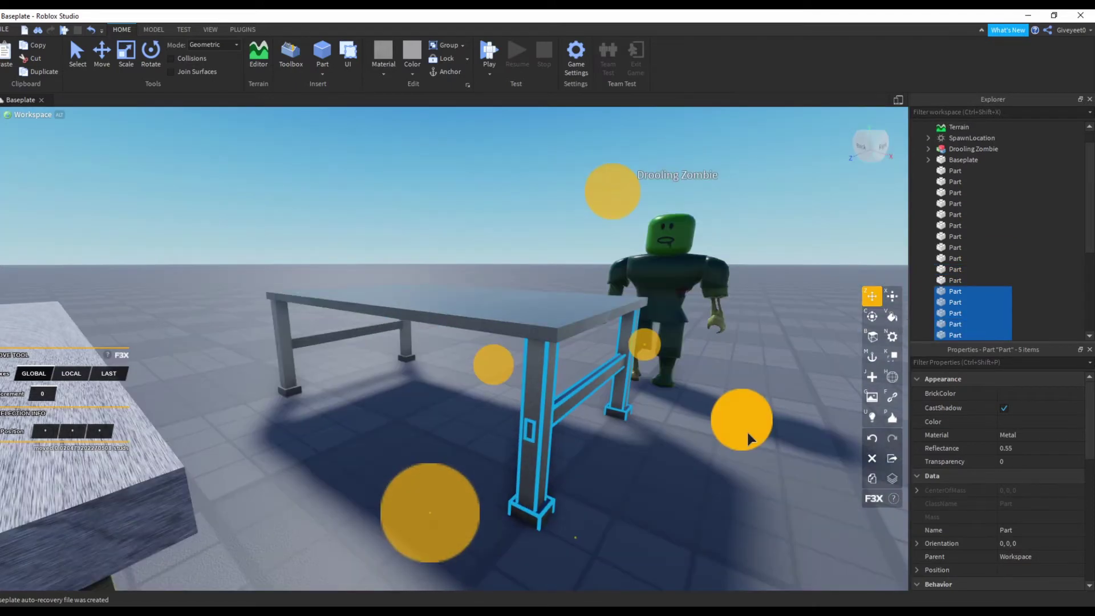
Step: Shorten both crossbars slightly to fit between the legs
key(x)
click(547, 385)
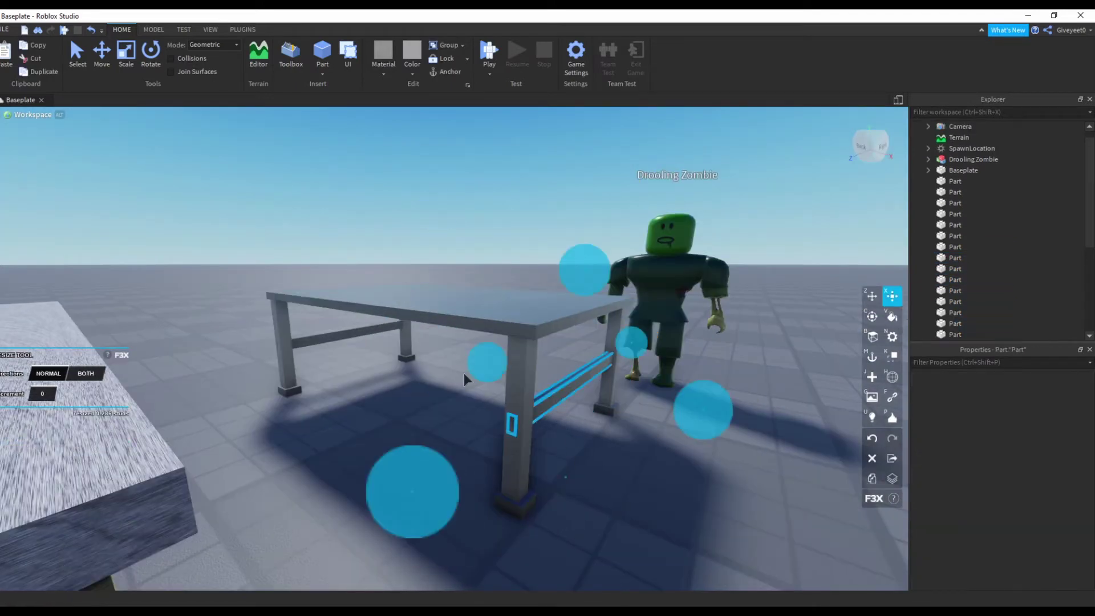
shift+click(308, 342)
drag(194, 359, 191, 351)
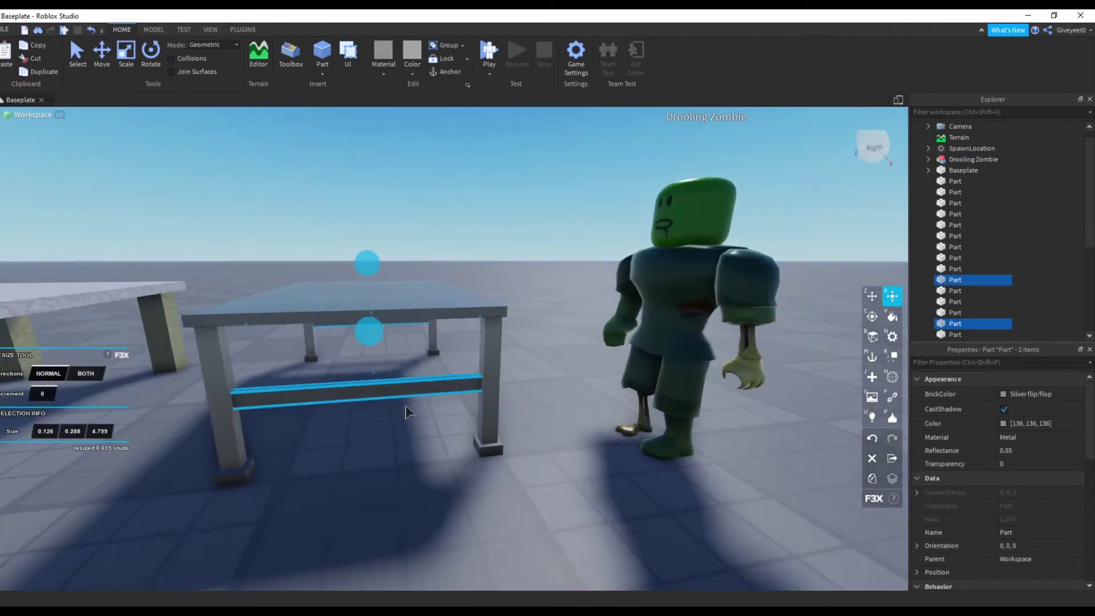
click(336, 466)
right_drag(337, 466, 337, 482)
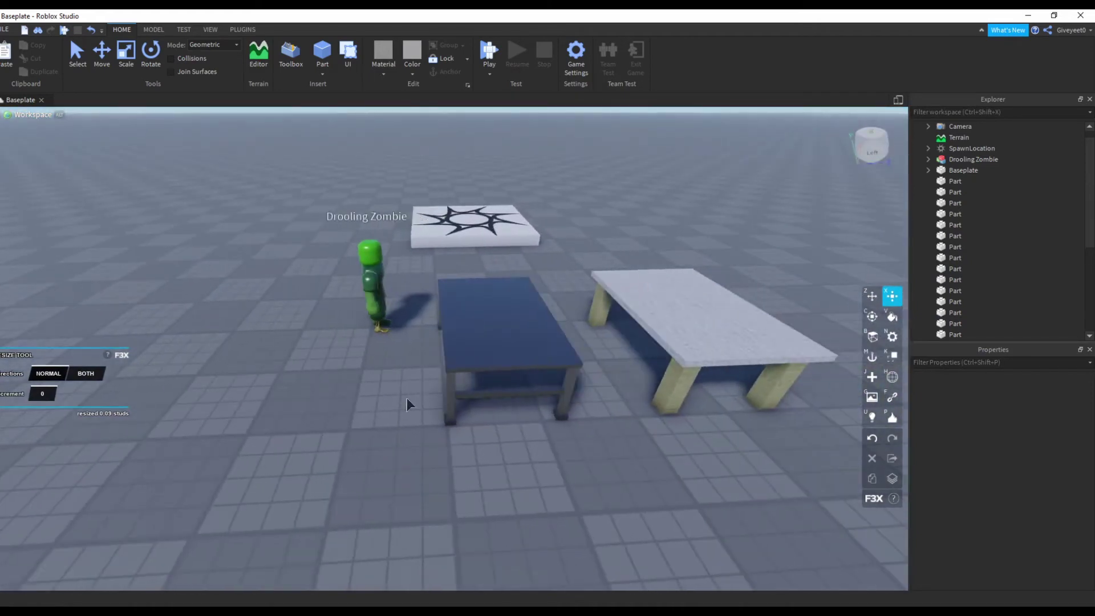
Step: Stretch the second table's top and both crossbars longer with the F3X resize handle
mouse_move(337, 475)
right_down()
mouse_move(445, 387)
mouse_move(545, 461)
right_up()
scroll(444, 387, up, 2)
click(491, 346)
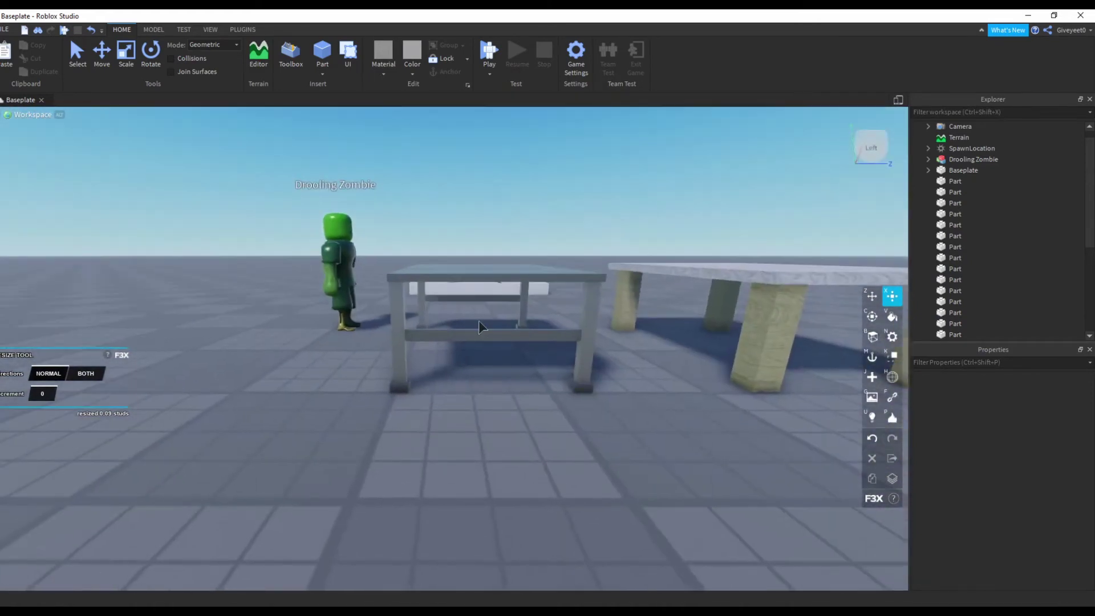
click(483, 341)
shift+click(466, 297)
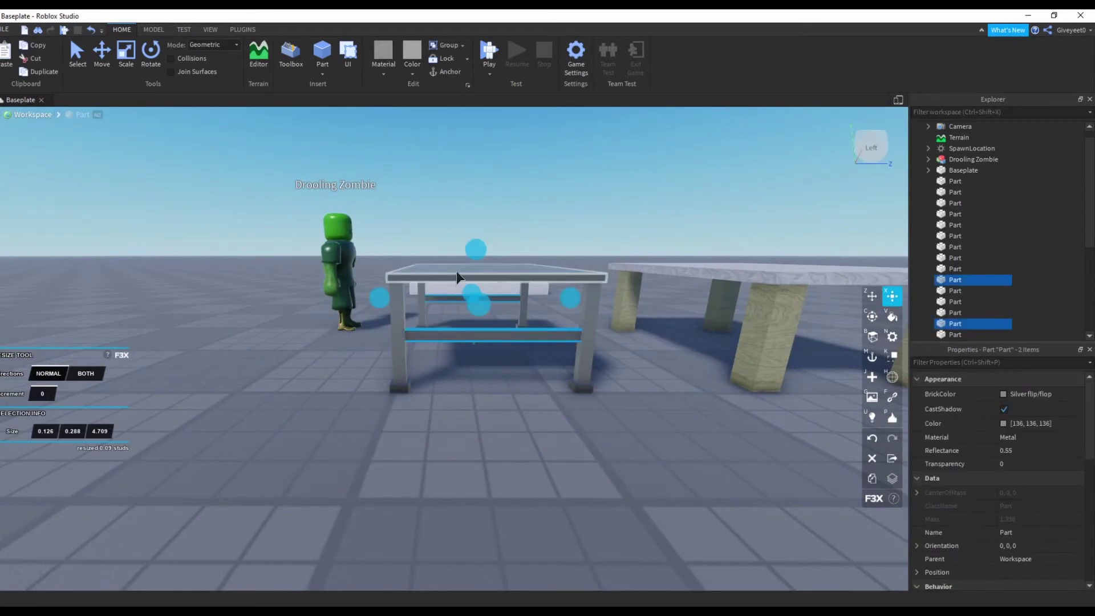
shift+click(456, 273)
right_drag(773, 300, 629, 333)
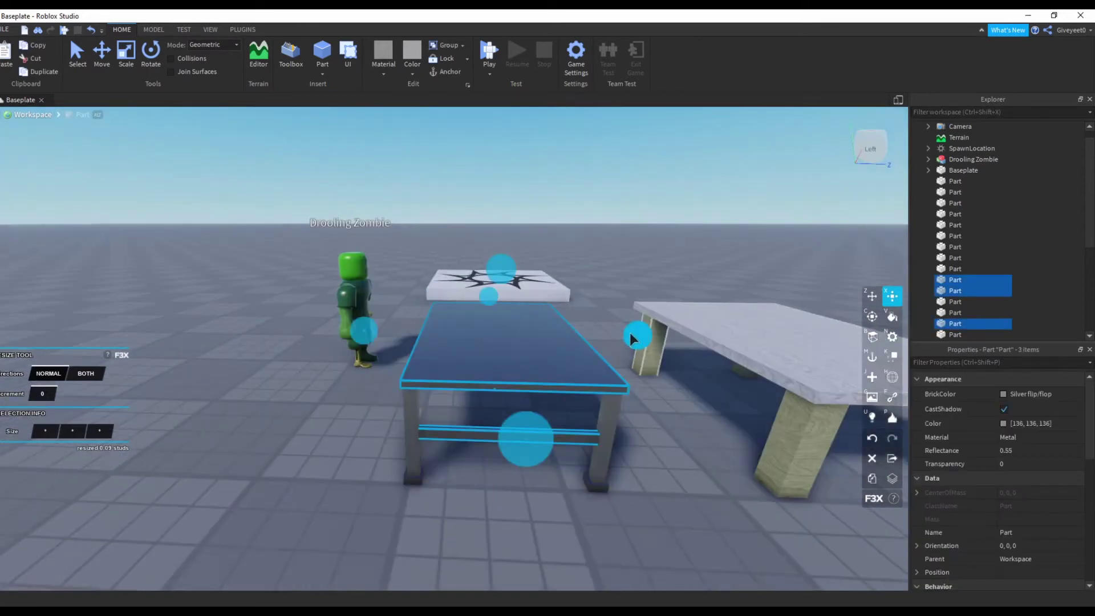
mouse_move(630, 333)
mouse_down()
mouse_move(594, 336)
mouse_move(602, 340)
mouse_up()
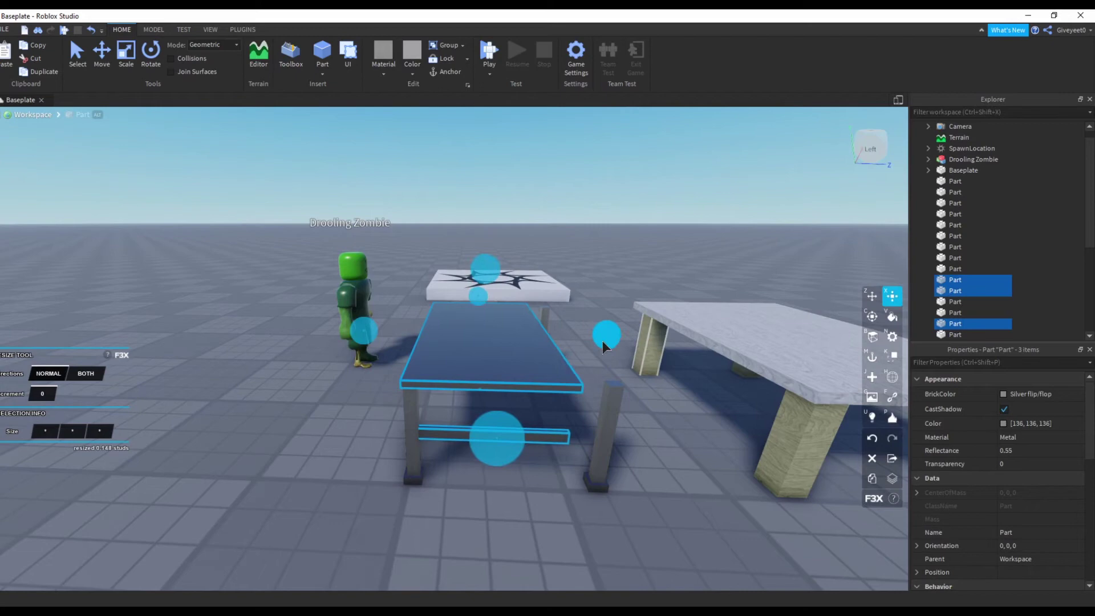
click(662, 422)
Step: Slide the far legs and their feet under the end of the lengthened tabletop
click(606, 412)
shift+click(639, 492)
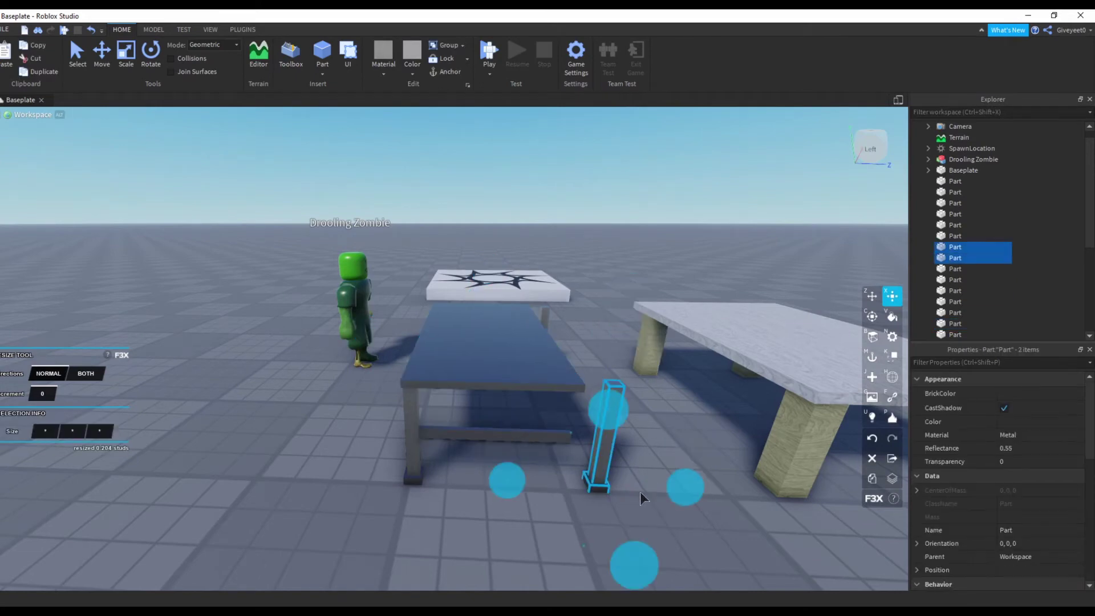
key(d)
shift+click(475, 359)
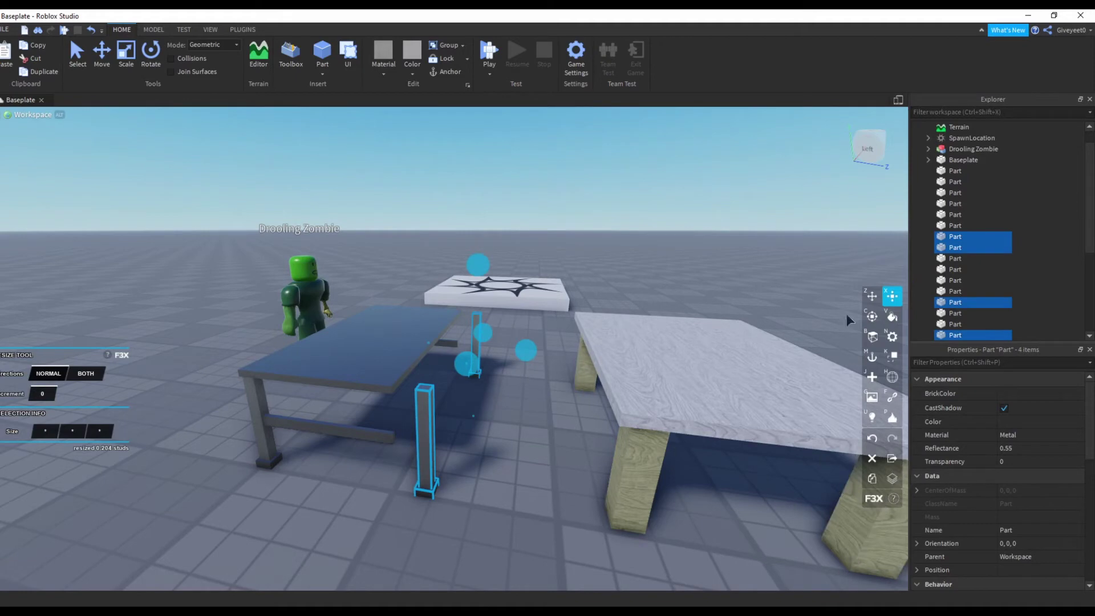
click(871, 295)
key(a)
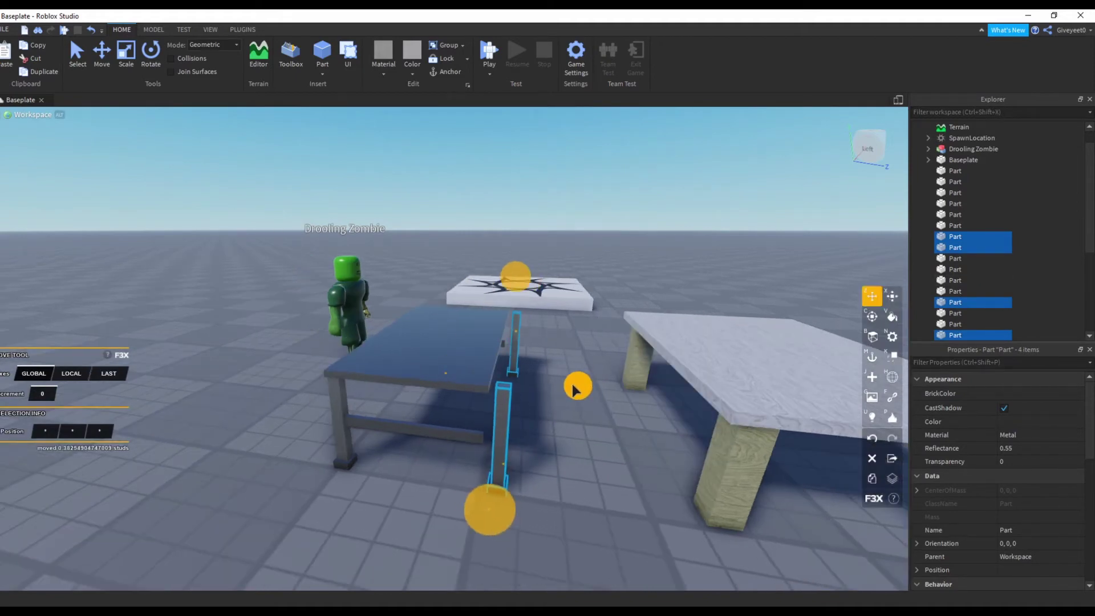
drag(573, 386, 564, 386)
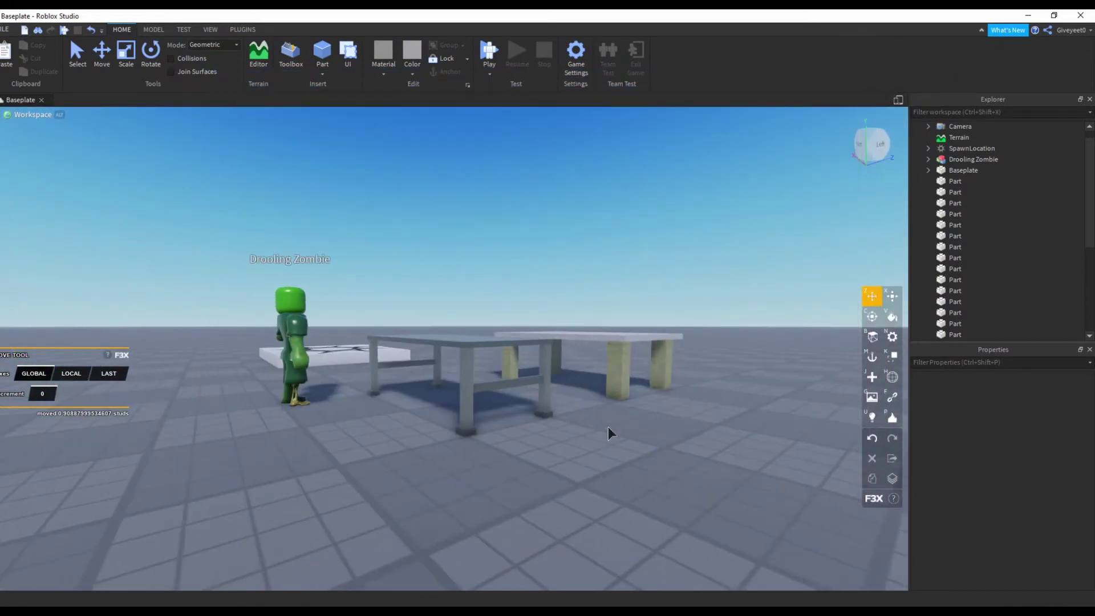
Step: Clone both side crossbars with Shift+C and raise the copies up the legs, ready to rotate
click(396, 362)
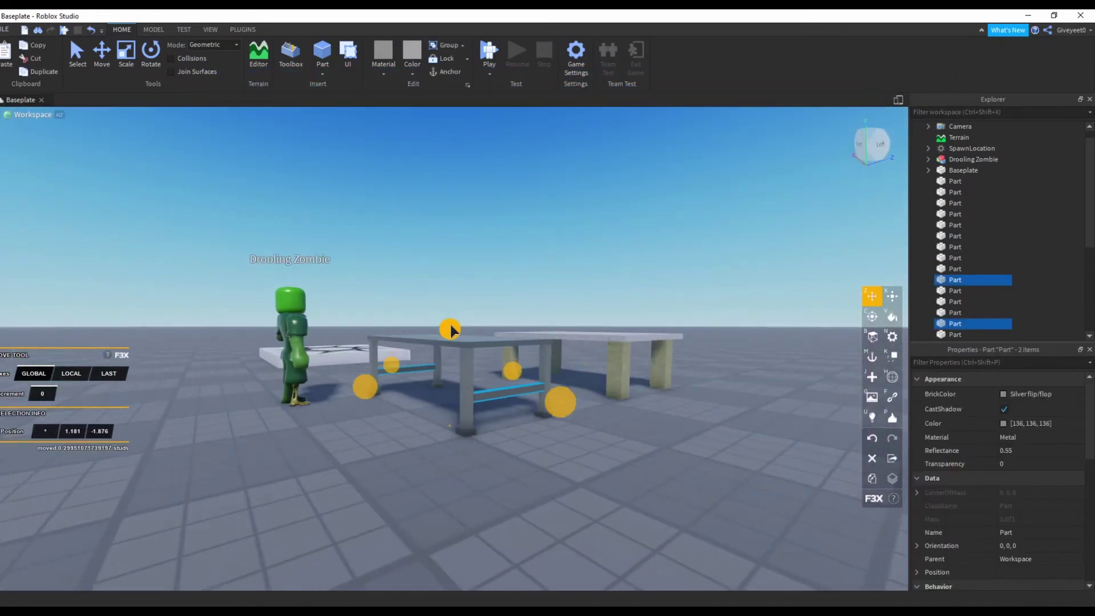
scroll(660, 458, up, 2)
scroll(660, 458, up, 1)
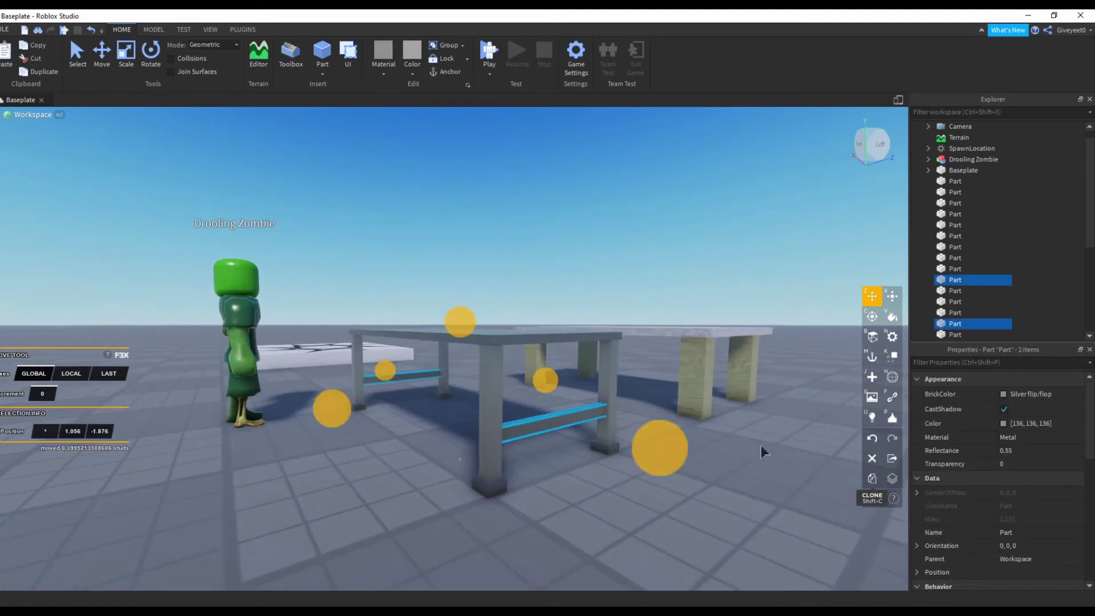
key(shift+c)
drag(459, 321, 462, 300)
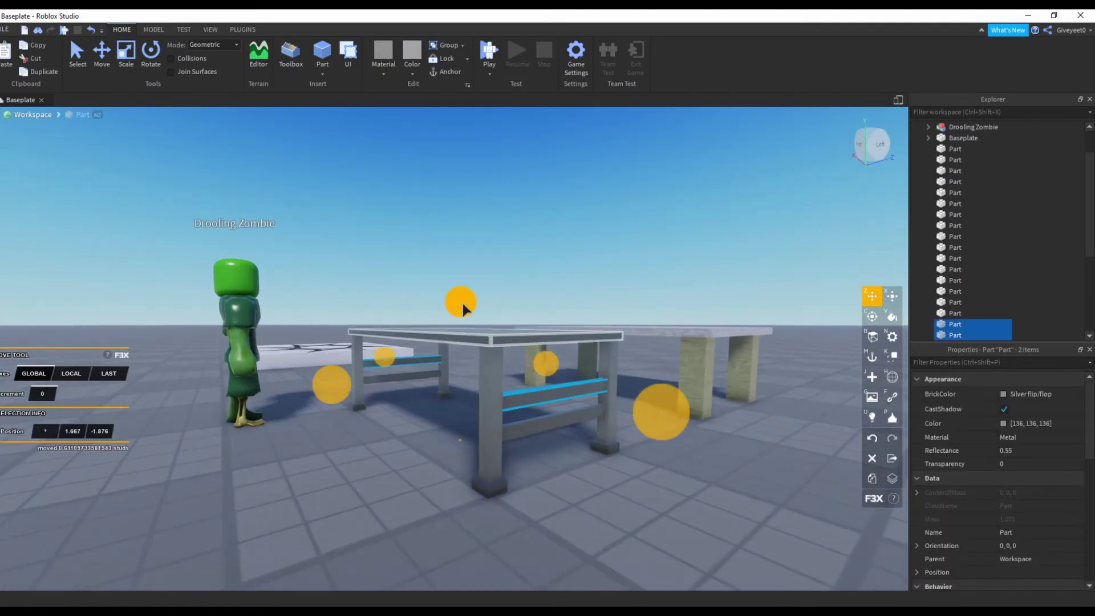
key(c)
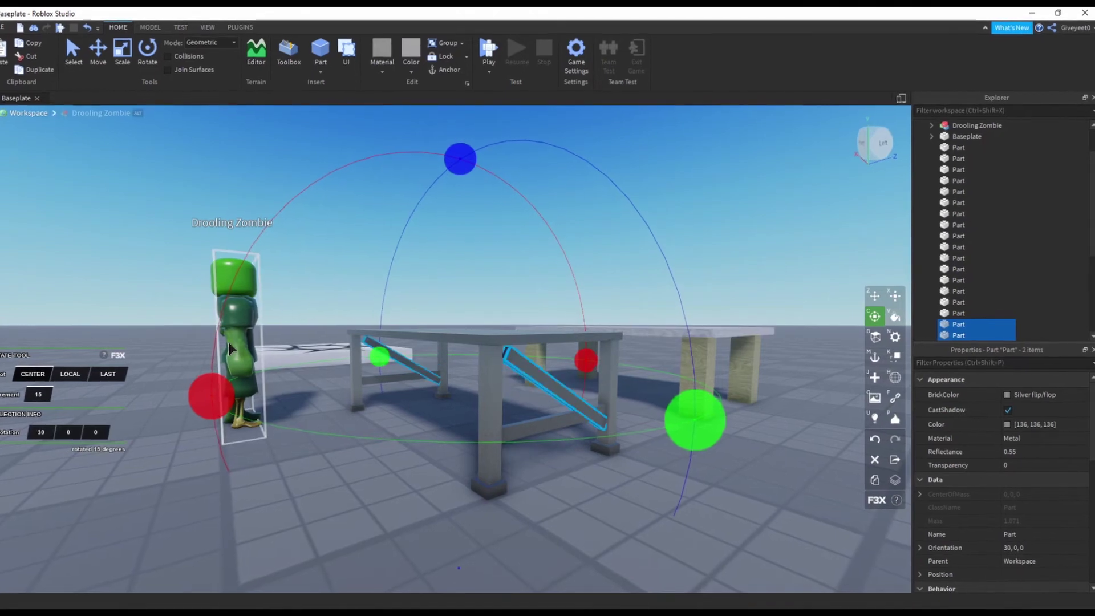
Step: Rotate the copied crossbars further diagonally so they cross the originals in an X
drag(214, 394, 213, 417)
text(0)
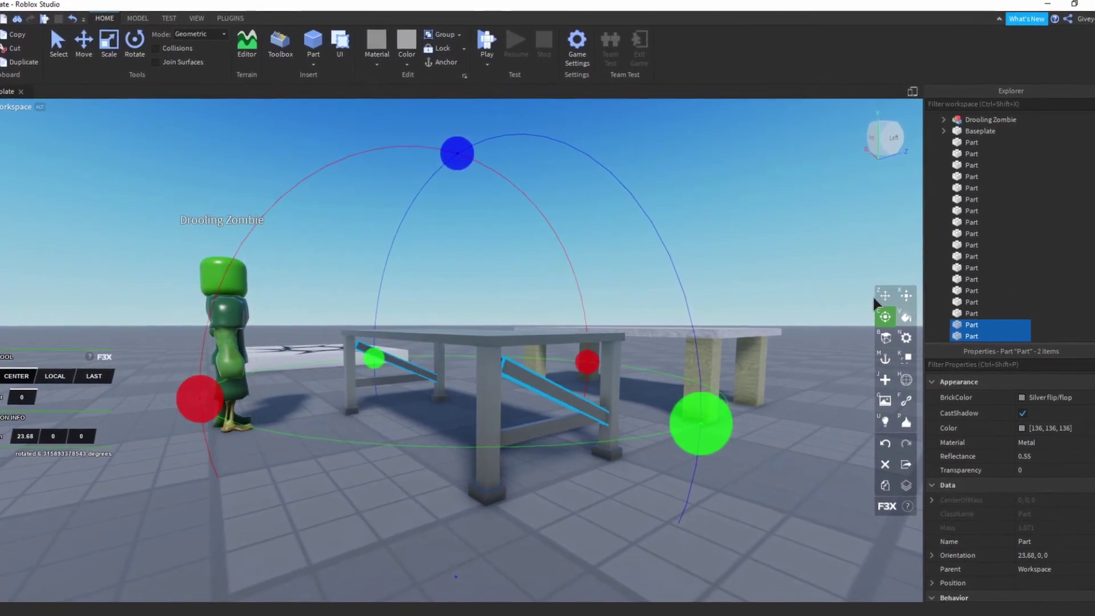
key(z)
key(x)
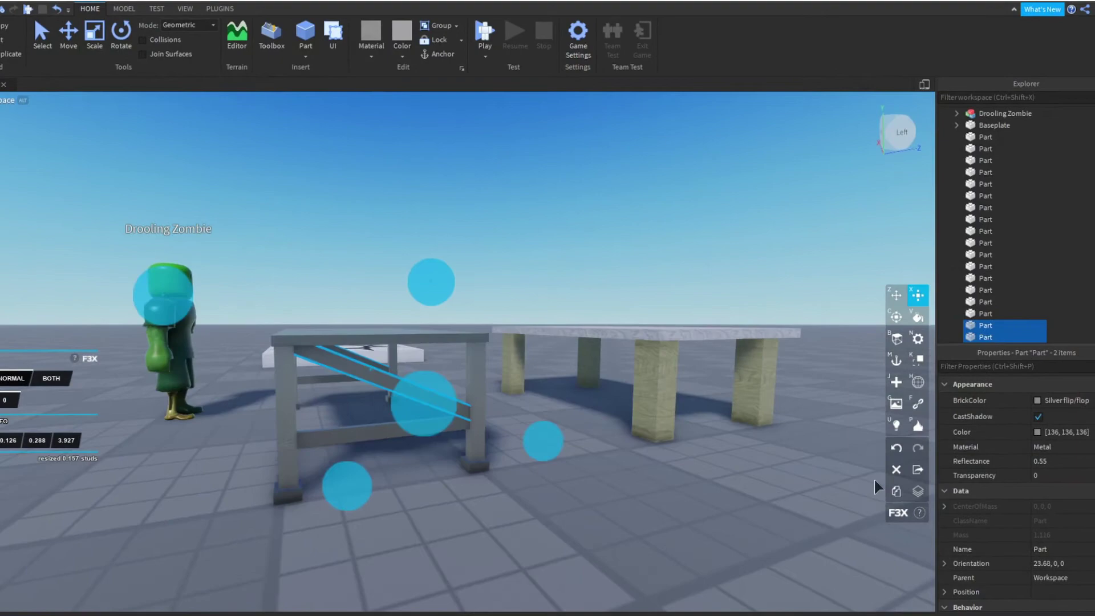
key(c)
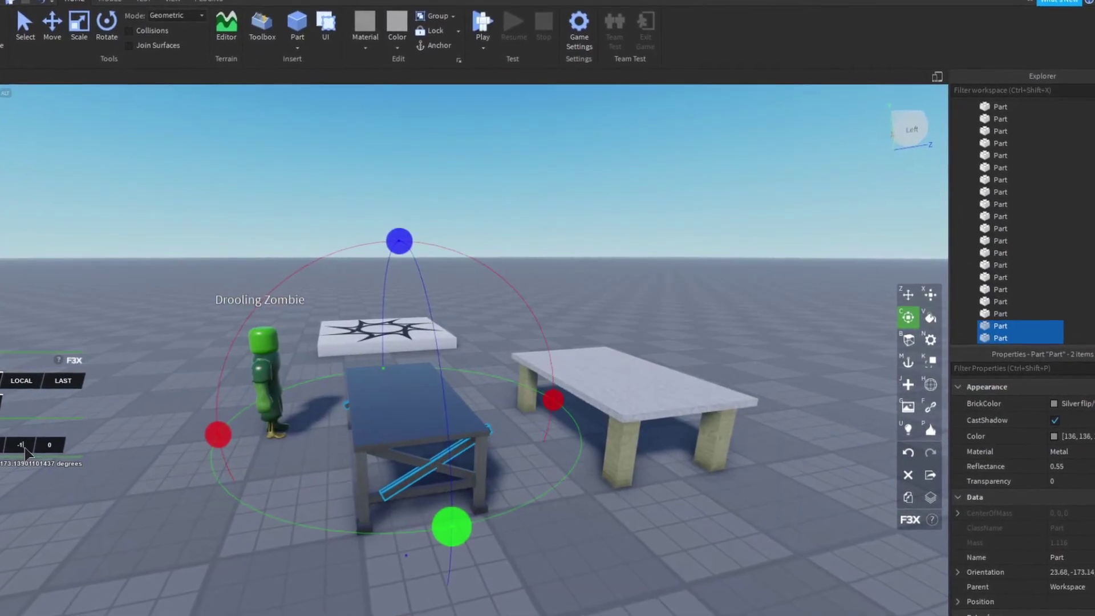
key(z)
key(w)
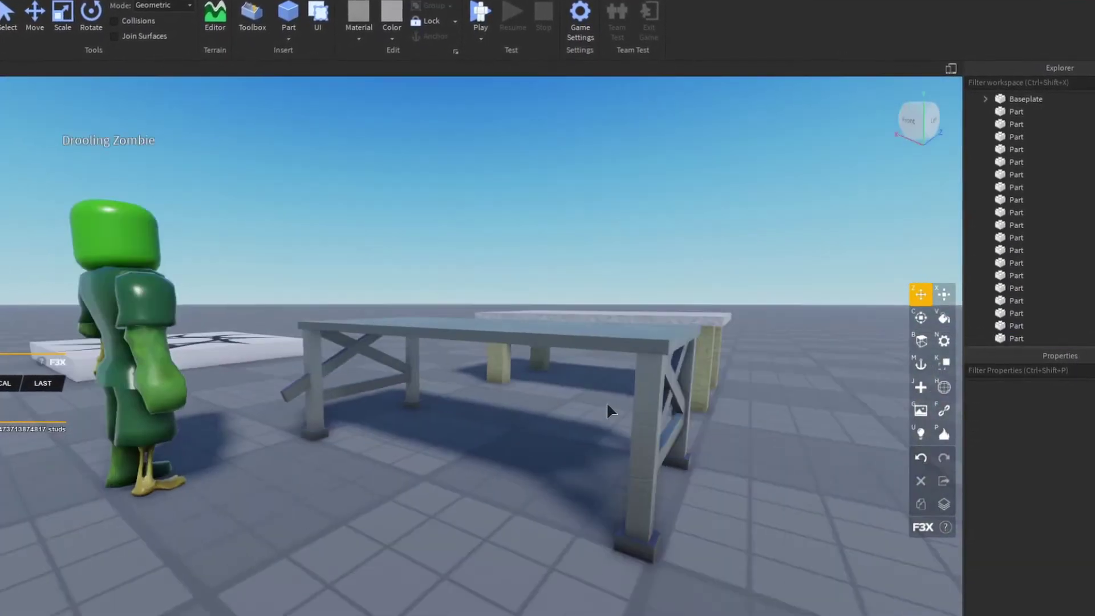
key(s)
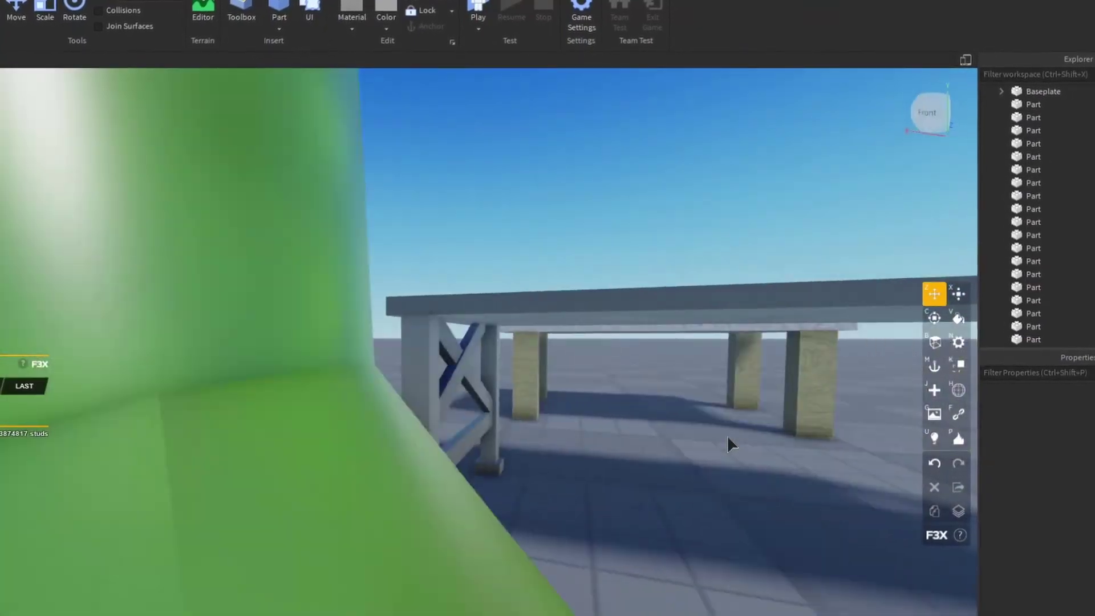
click(631, 409)
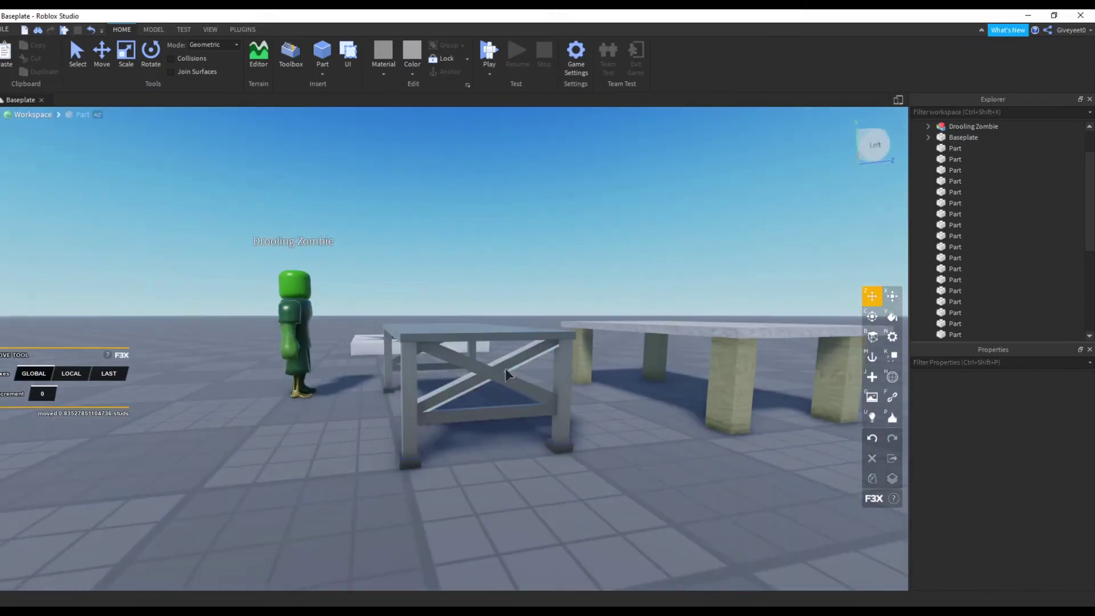
Step: Nudge a brace into place and shrink the thickness of the braces on both table ends
drag(505, 369, 483, 389)
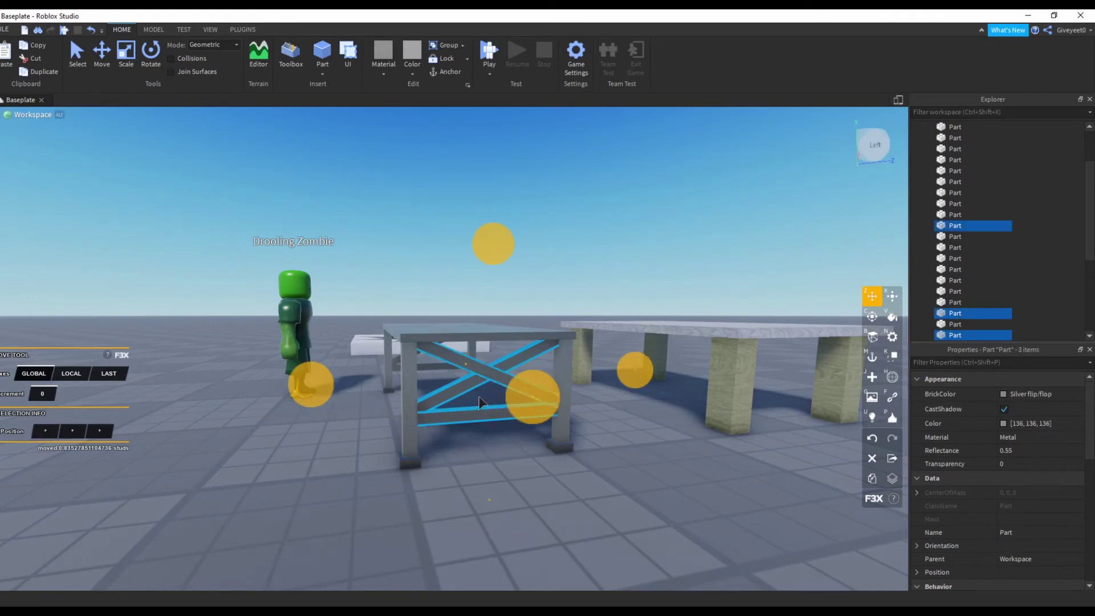
key(a)
shift+click(505, 346)
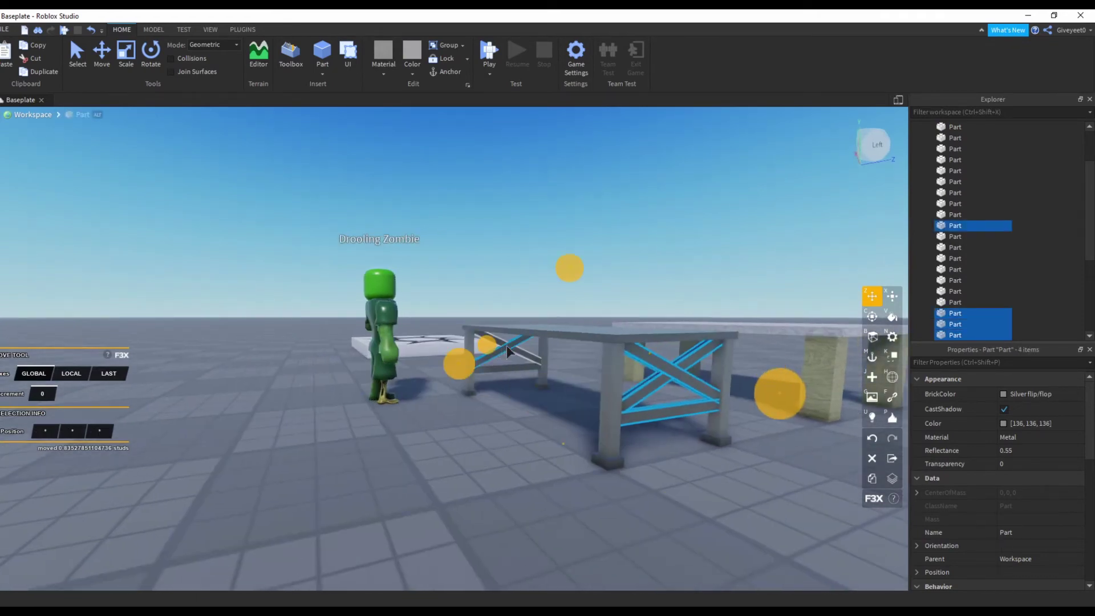
shift+click(523, 350)
shift+click(513, 373)
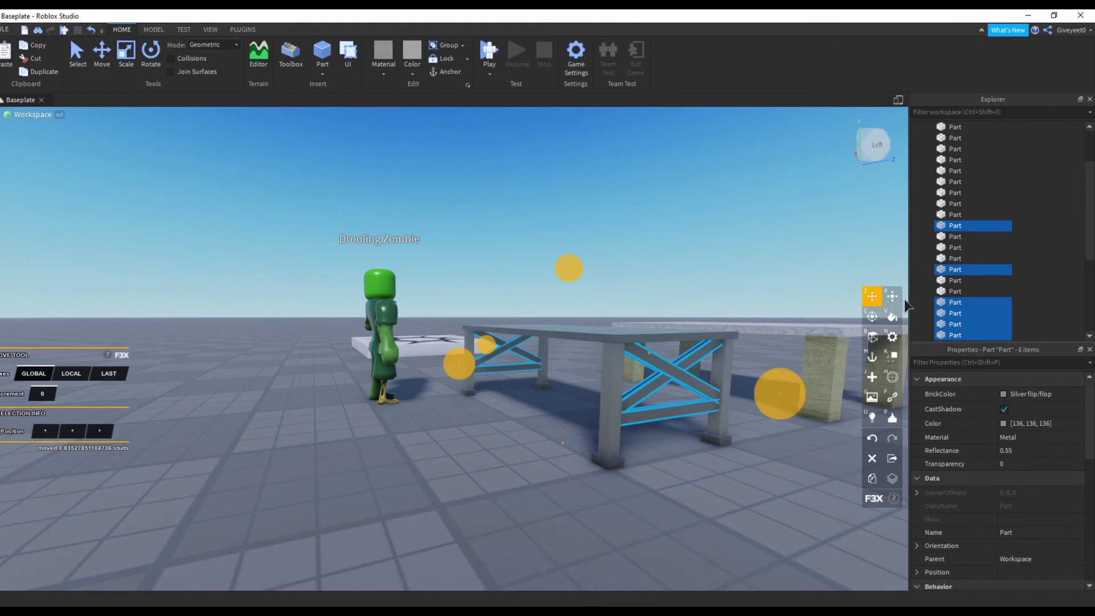
key(x)
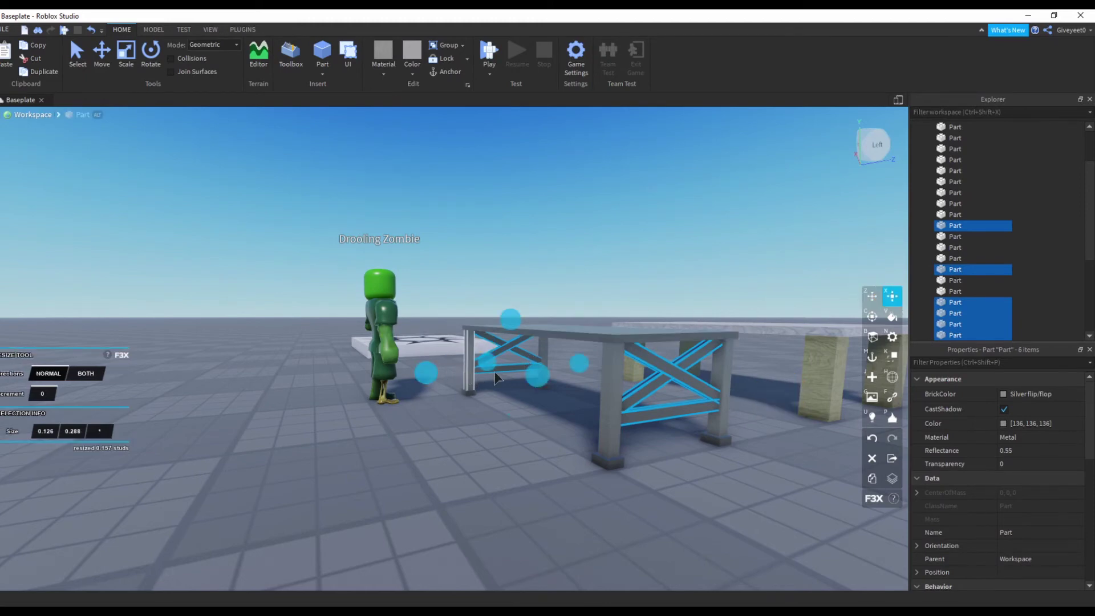
key(w)
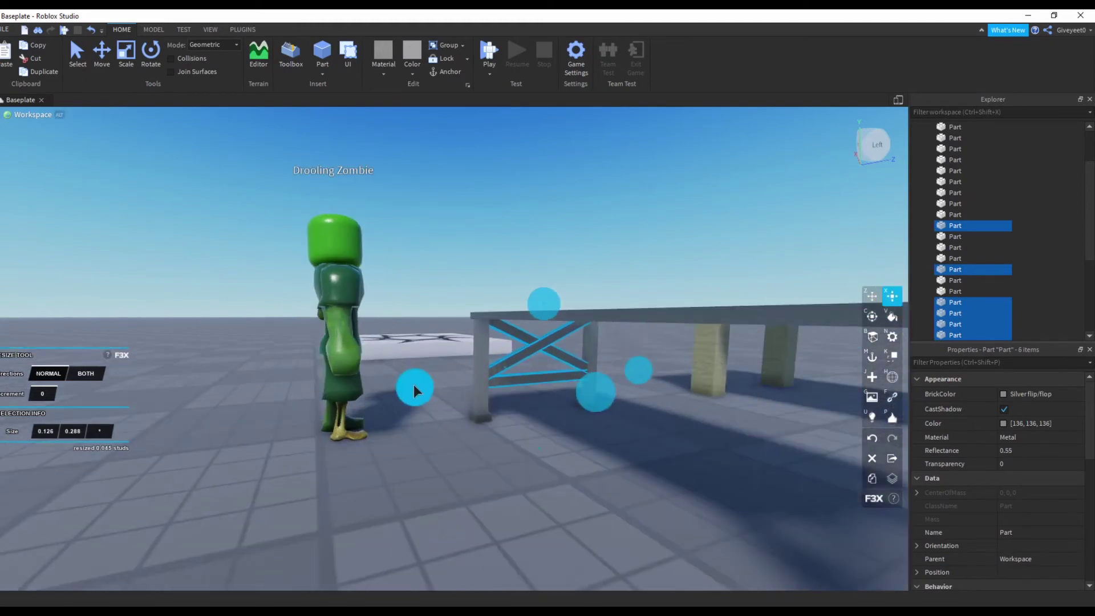
click(411, 390)
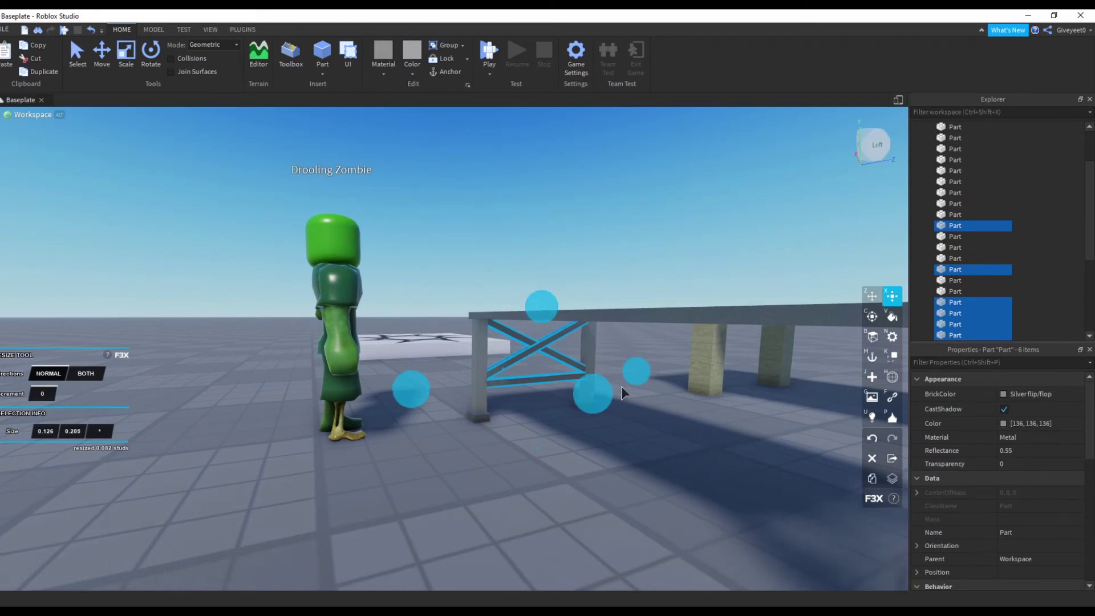
key(s)
click(683, 444)
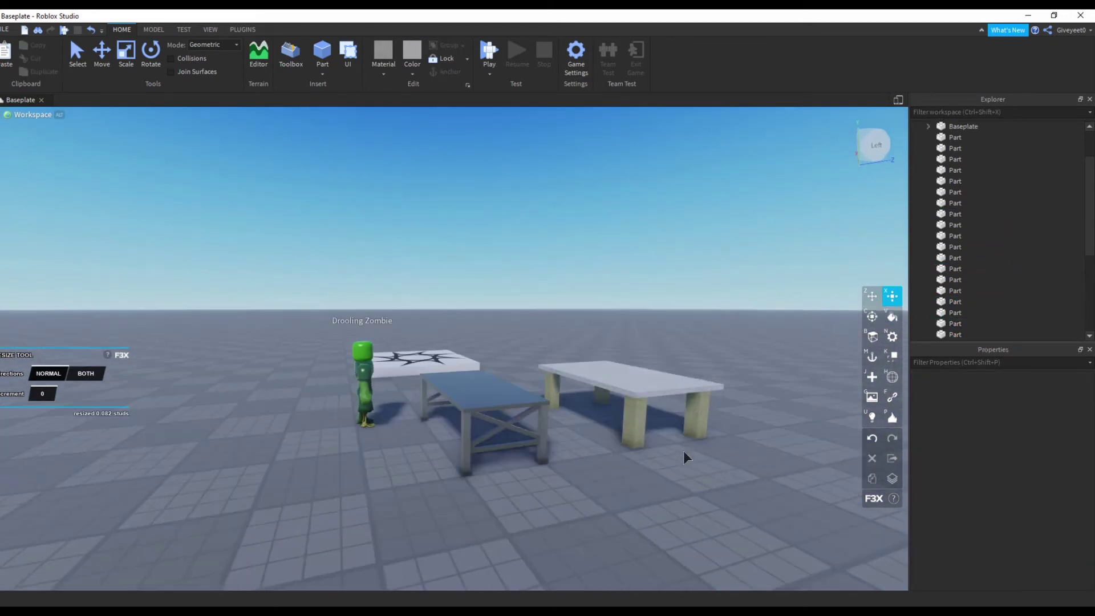
Step: Check two braces of the grey table by selecting them, then clear the selection
right_drag(683, 444, 685, 444)
click(505, 394)
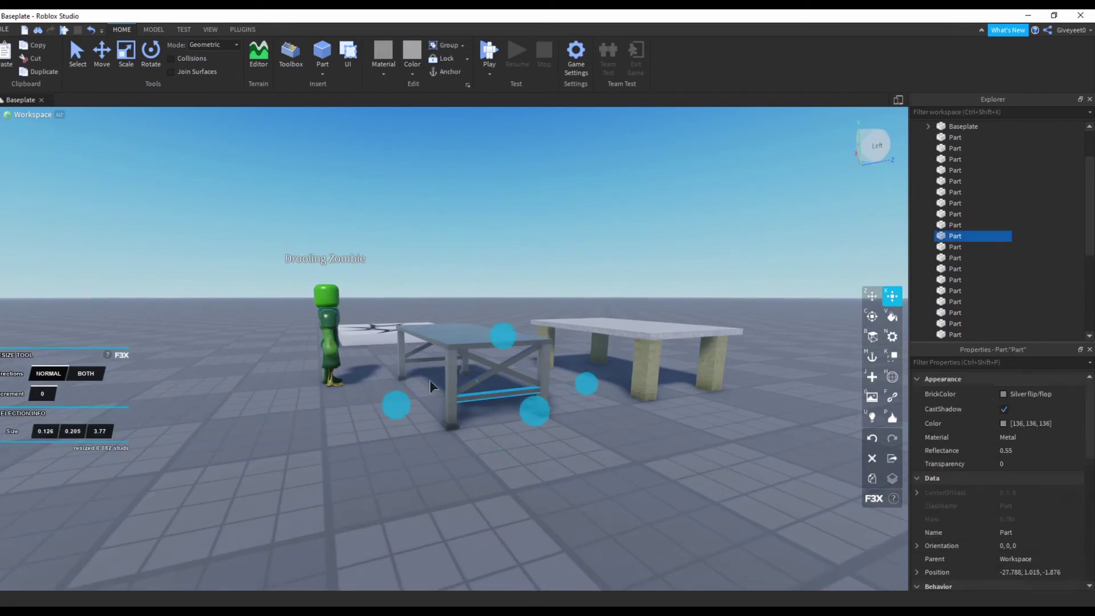
shift+click(421, 360)
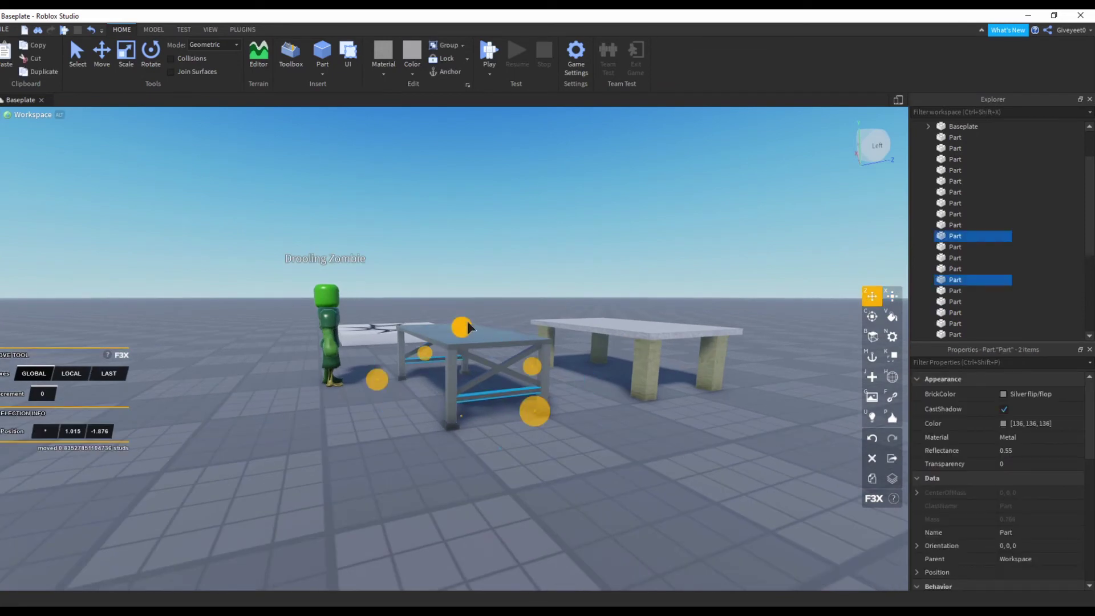
click(615, 450)
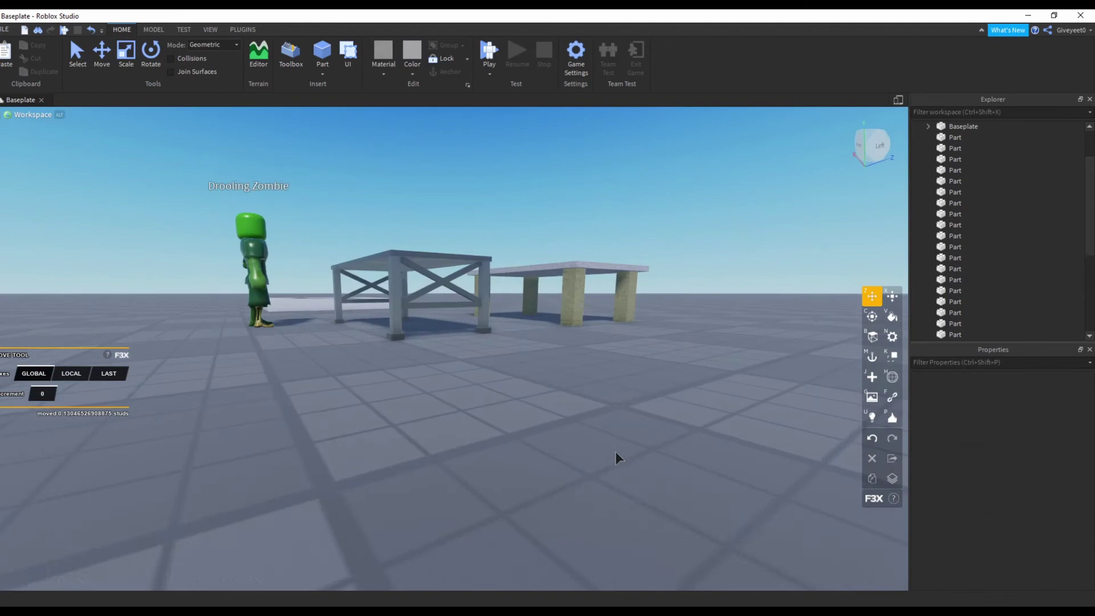
Step: Look over both finished tables, box-selecting the scene and checking the grey table's top
right_drag(615, 451, 616, 449)
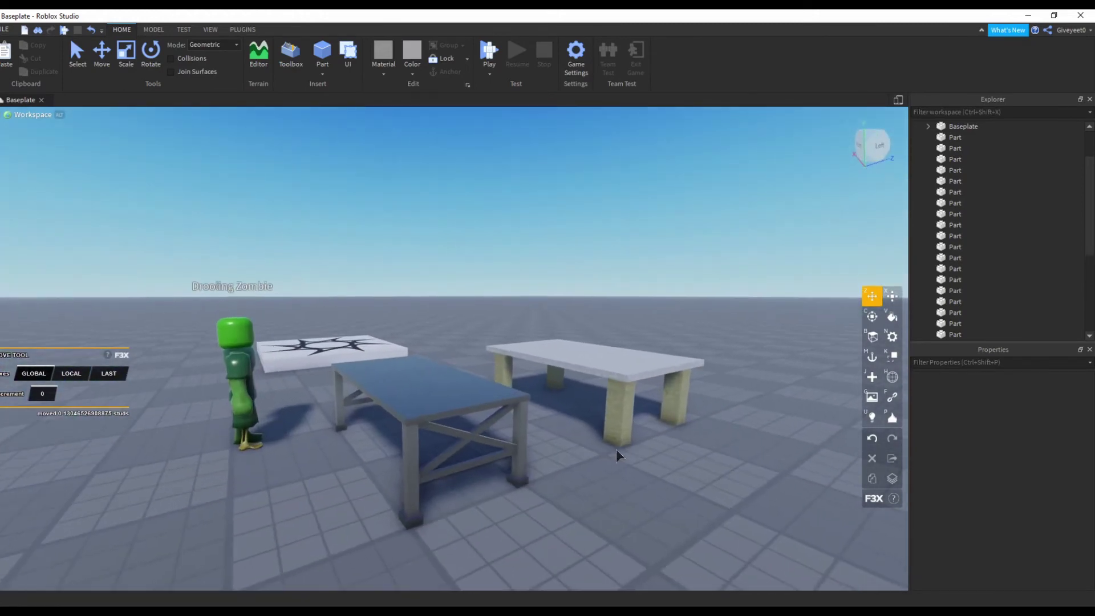
scroll(176, 247, down, 3)
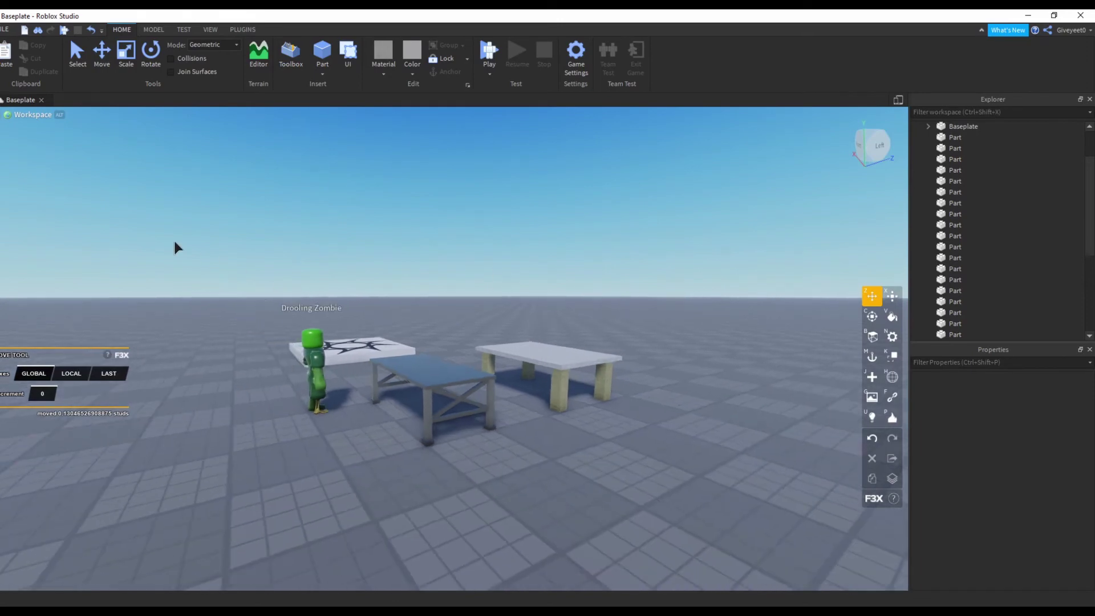
drag(175, 248, 814, 535)
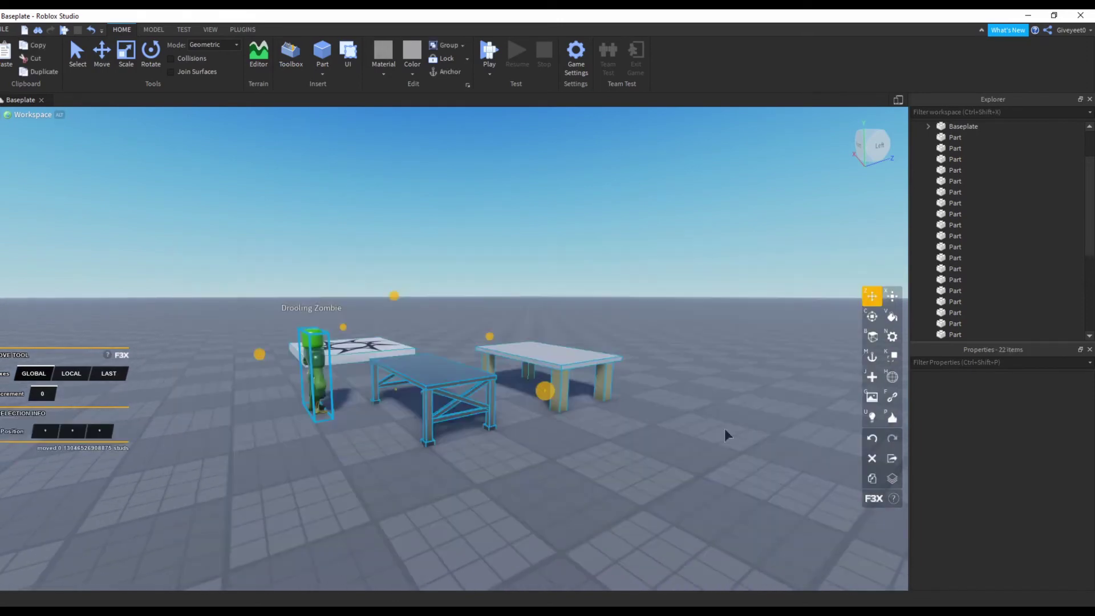
click(624, 275)
scroll(623, 275, up, 5)
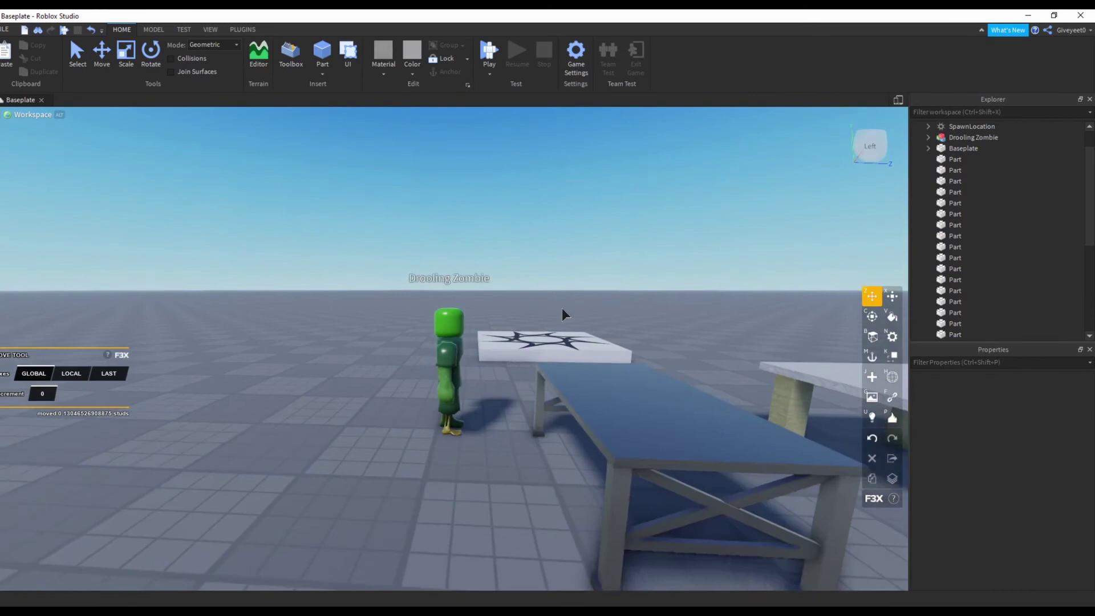
middle_drag(562, 308, 482, 293)
key(d)
click(485, 327)
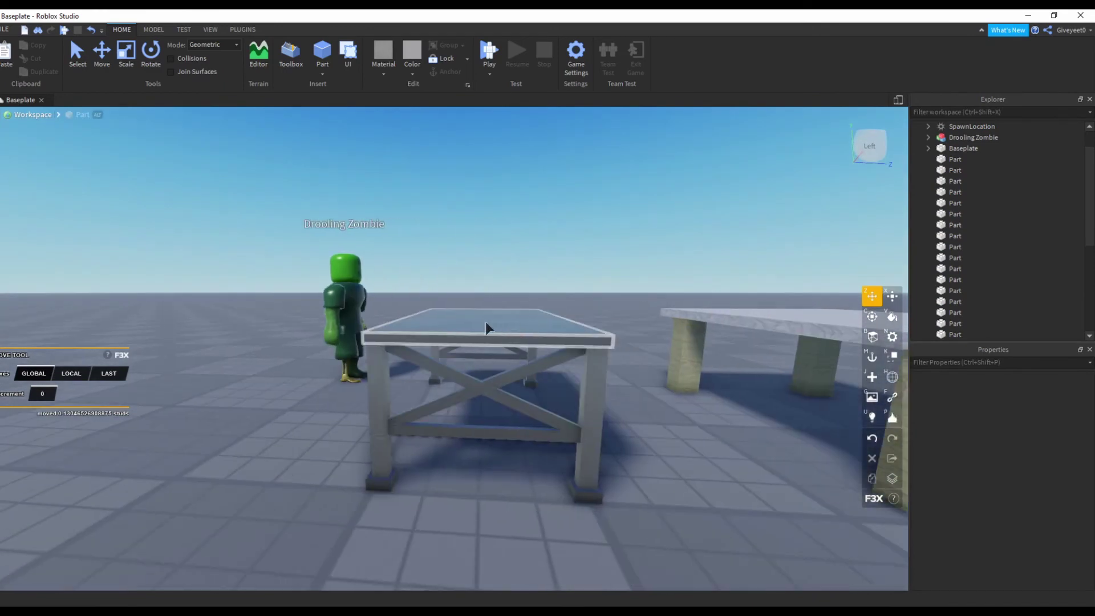
scroll(489, 331, up, 1)
scroll(489, 331, up, 2)
scroll(489, 332, up, 2)
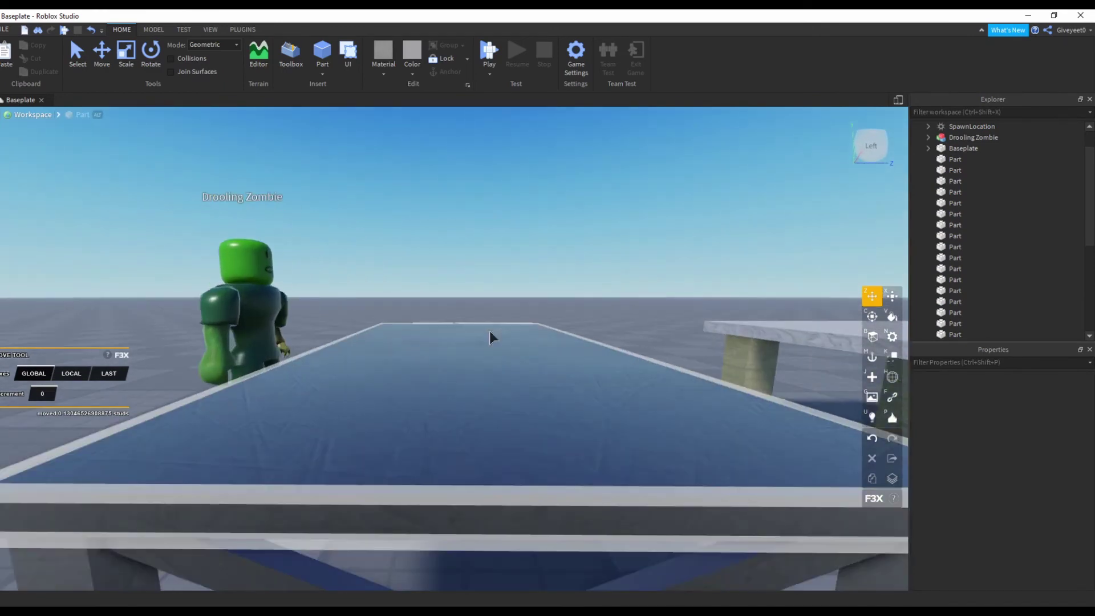
scroll(489, 331, down, 3)
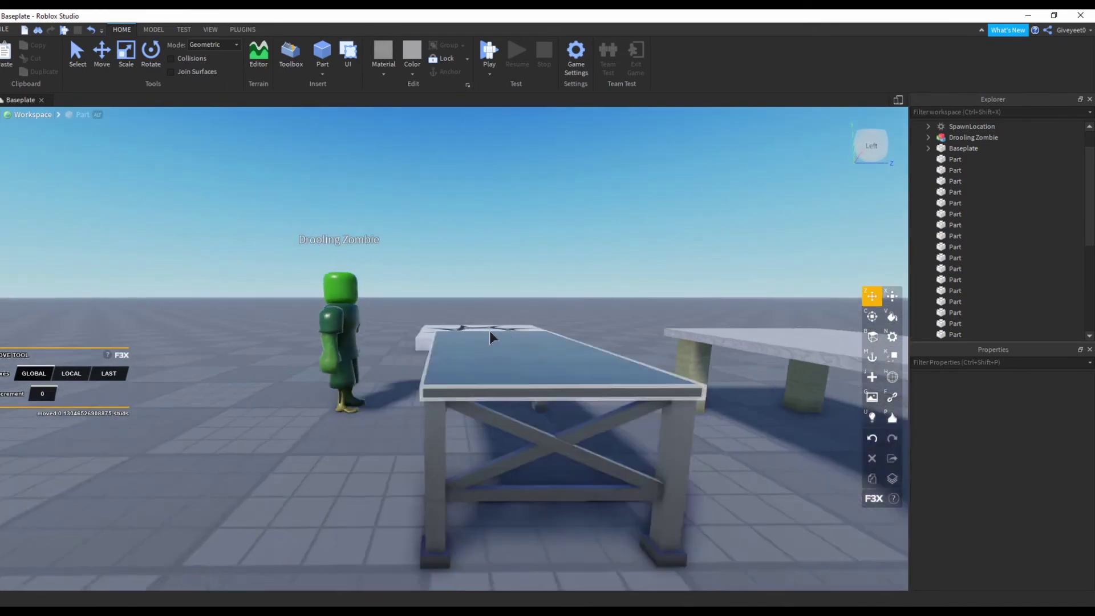
scroll(489, 331, down, 1)
right_drag(490, 331, 512, 309)
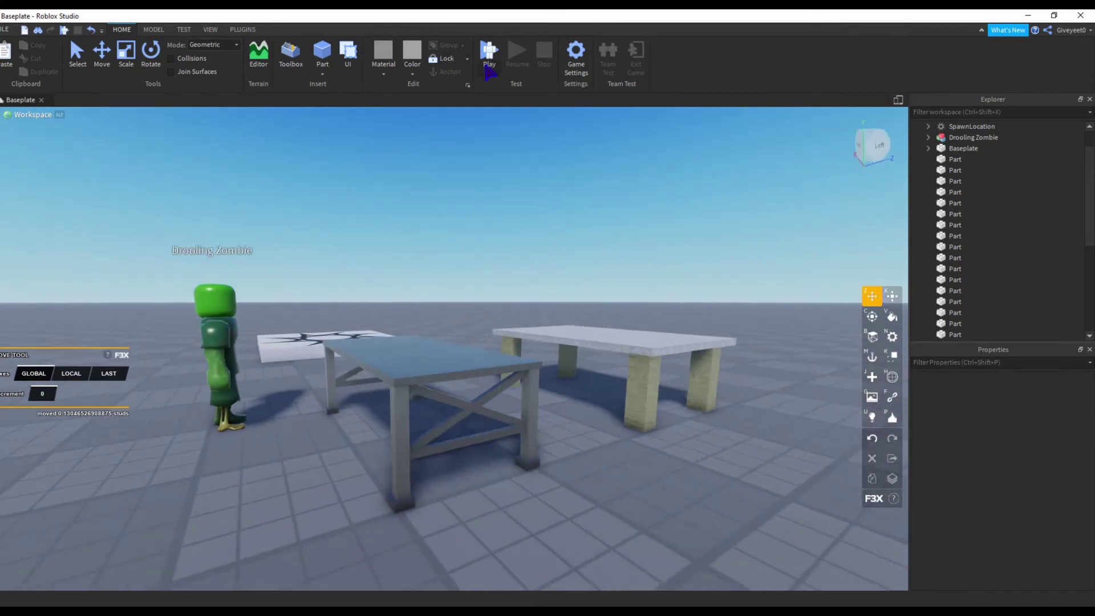
Step: Launch a play test of the place from the Home toolbar
click(493, 65)
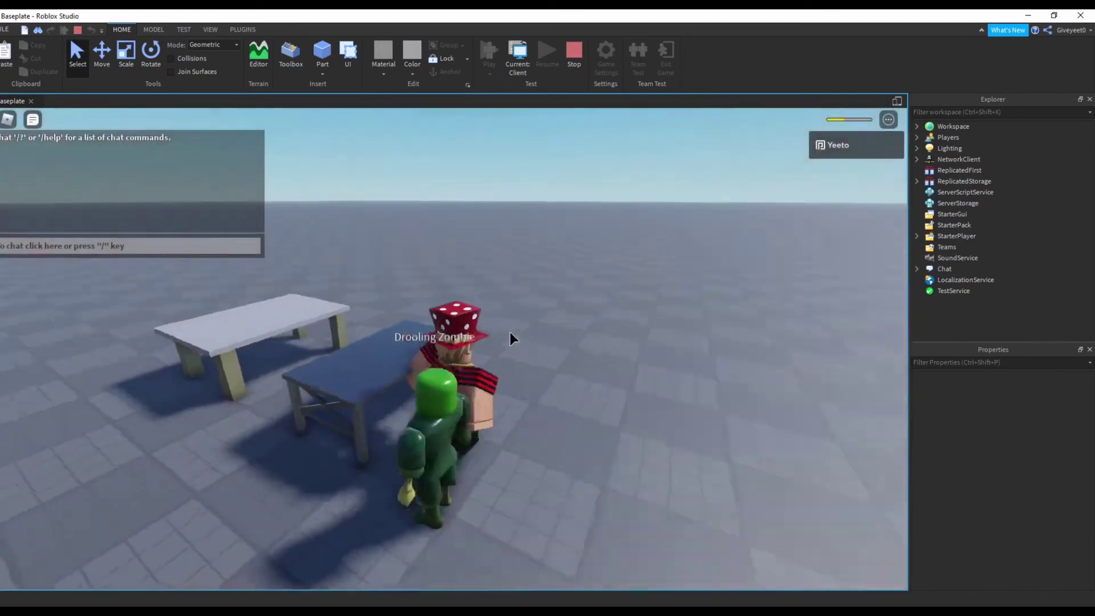
Step: Swing the game camera around the avatar to view both tables in the running play test
right_drag(510, 333, 214, 414)
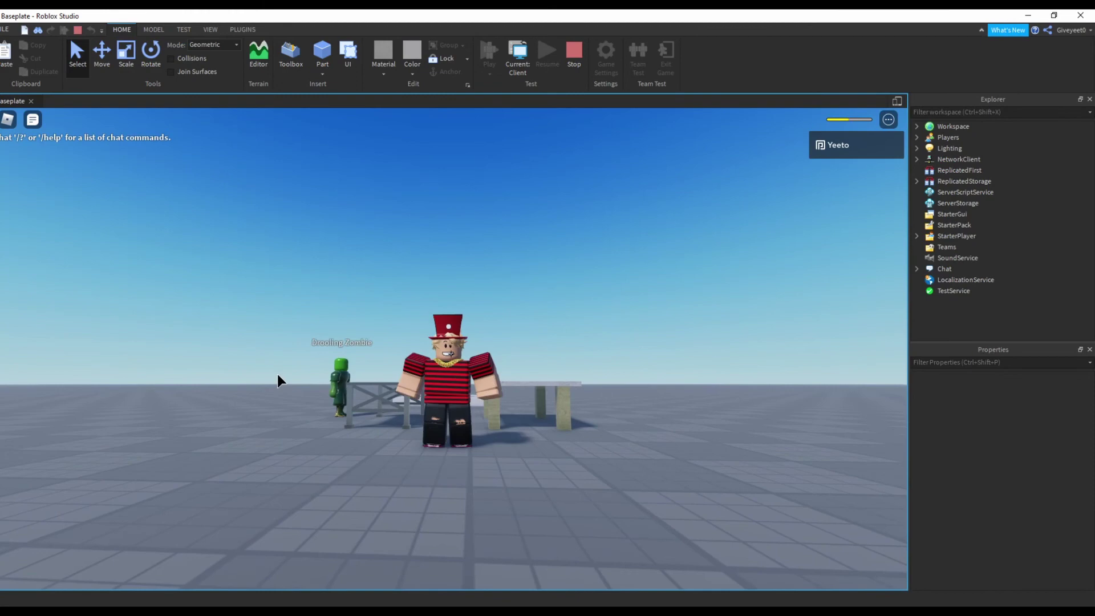
scroll(277, 379, up, 4)
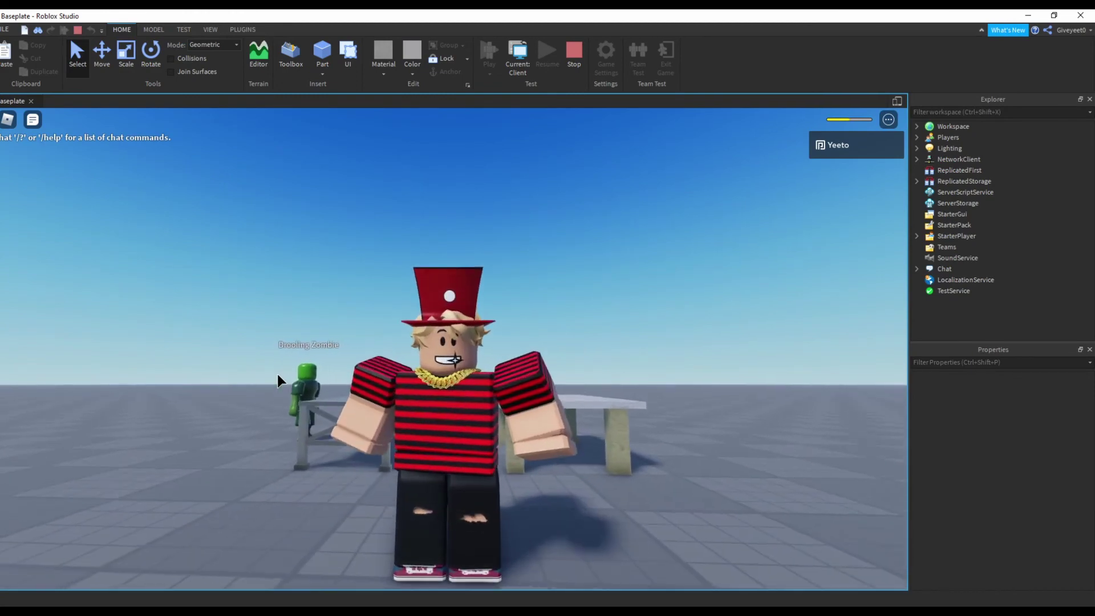
scroll(277, 374, up, 2)
scroll(277, 374, up, 2)
scroll(277, 373, up, 3)
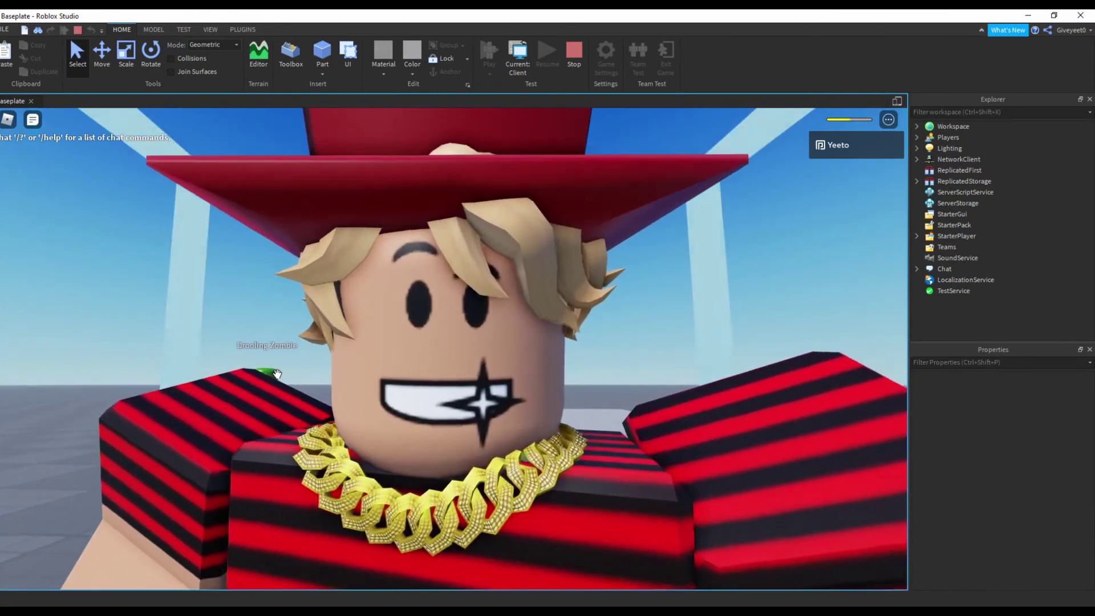
scroll(278, 373, down, 5)
scroll(277, 376, down, 3)
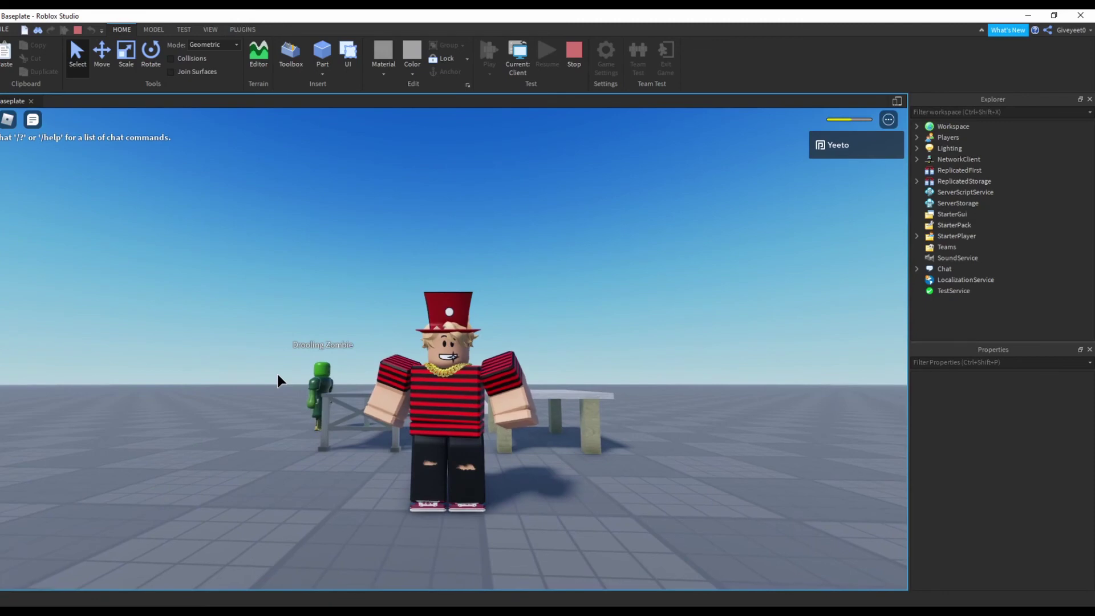